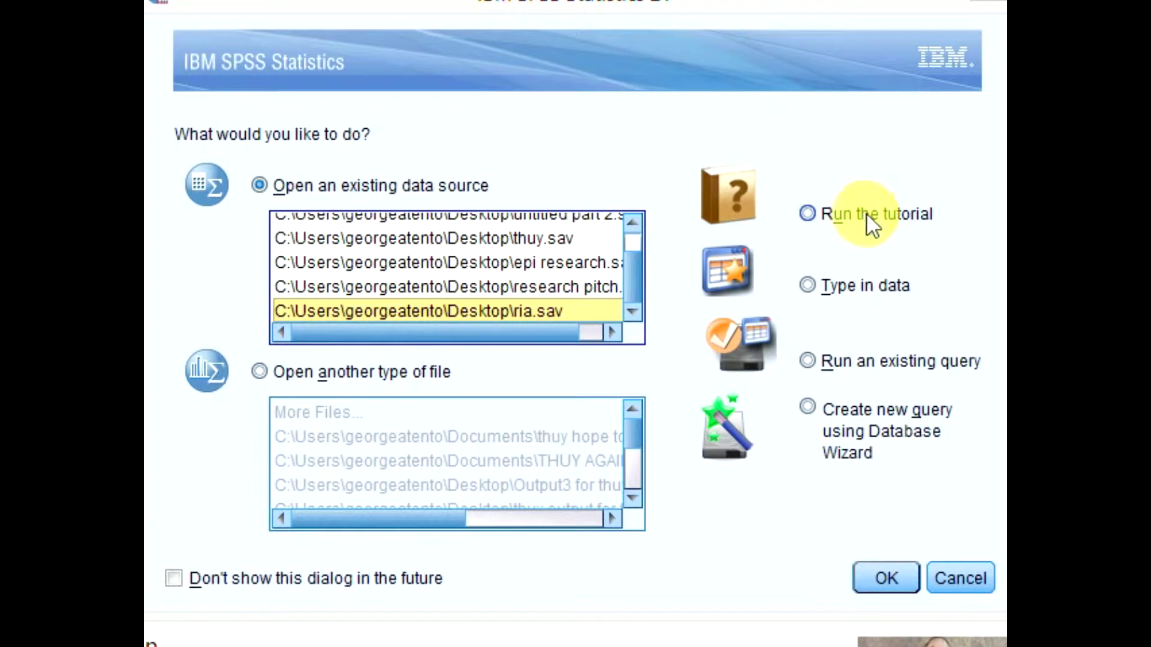
click(865, 214)
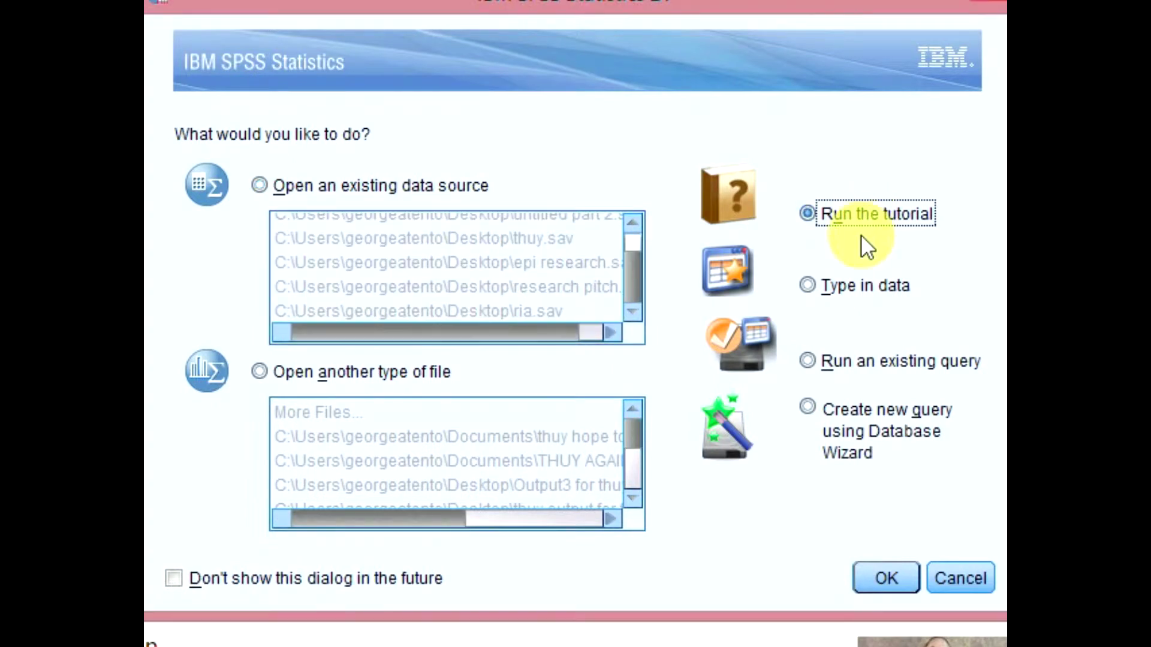
click(819, 291)
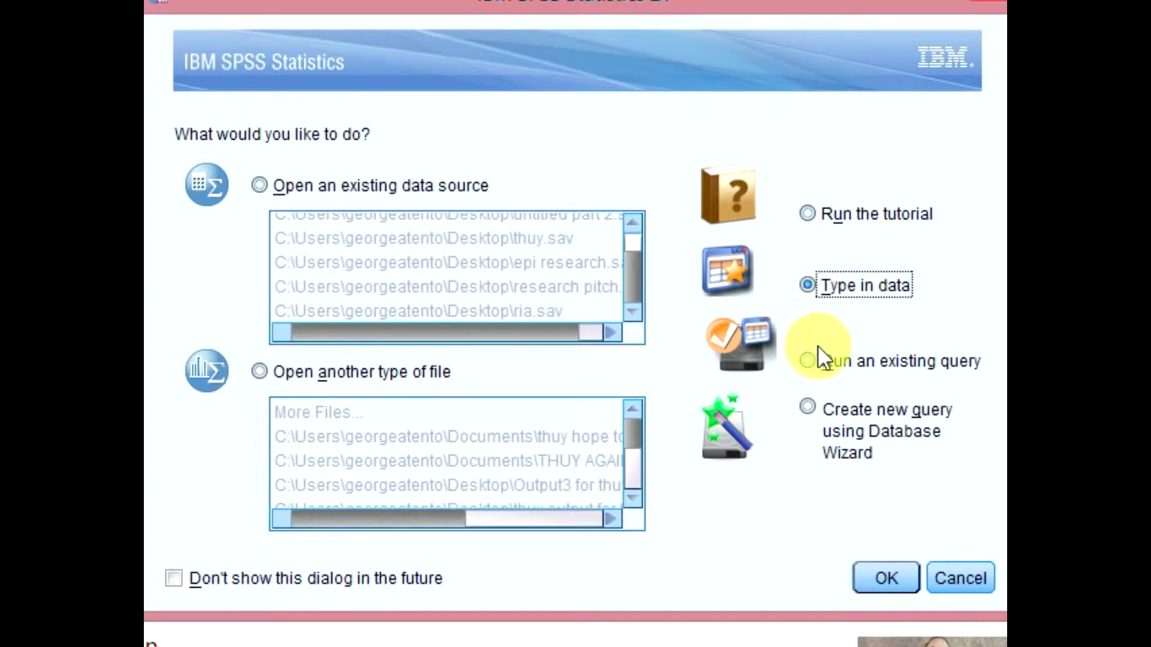
click(867, 406)
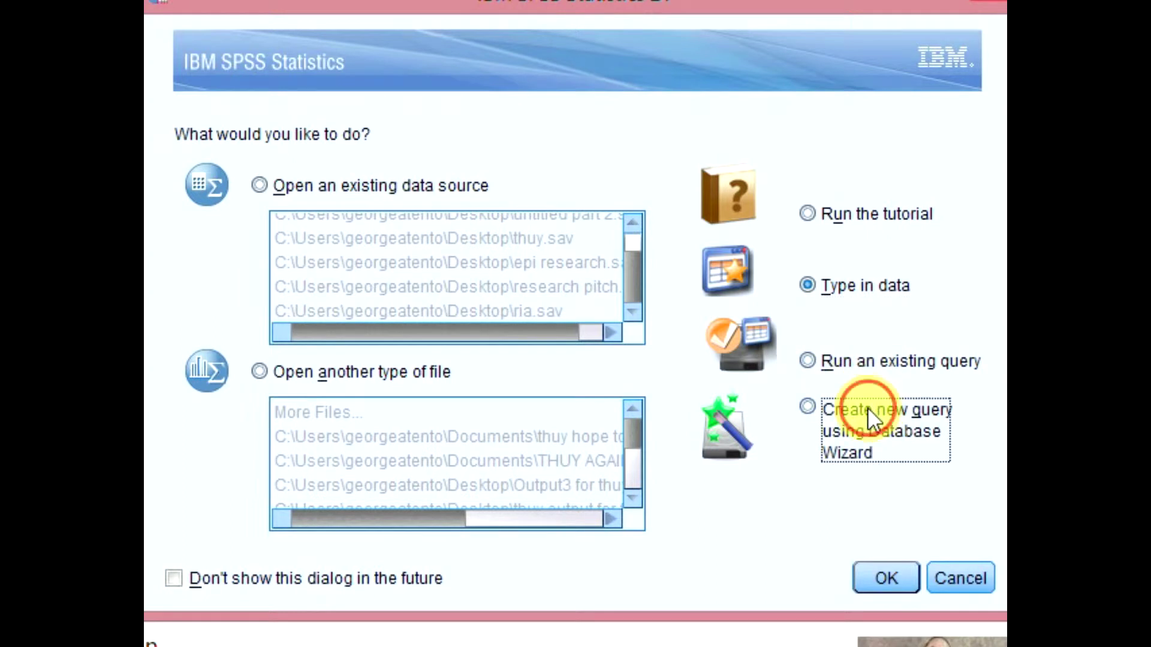
click(847, 358)
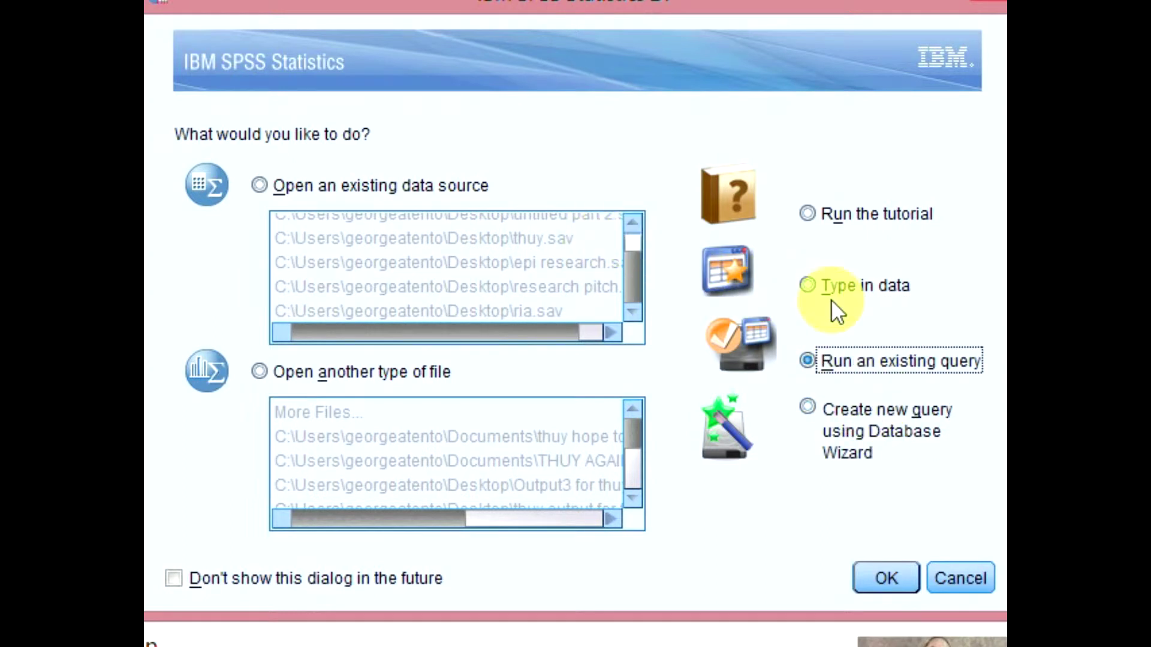
click(876, 290)
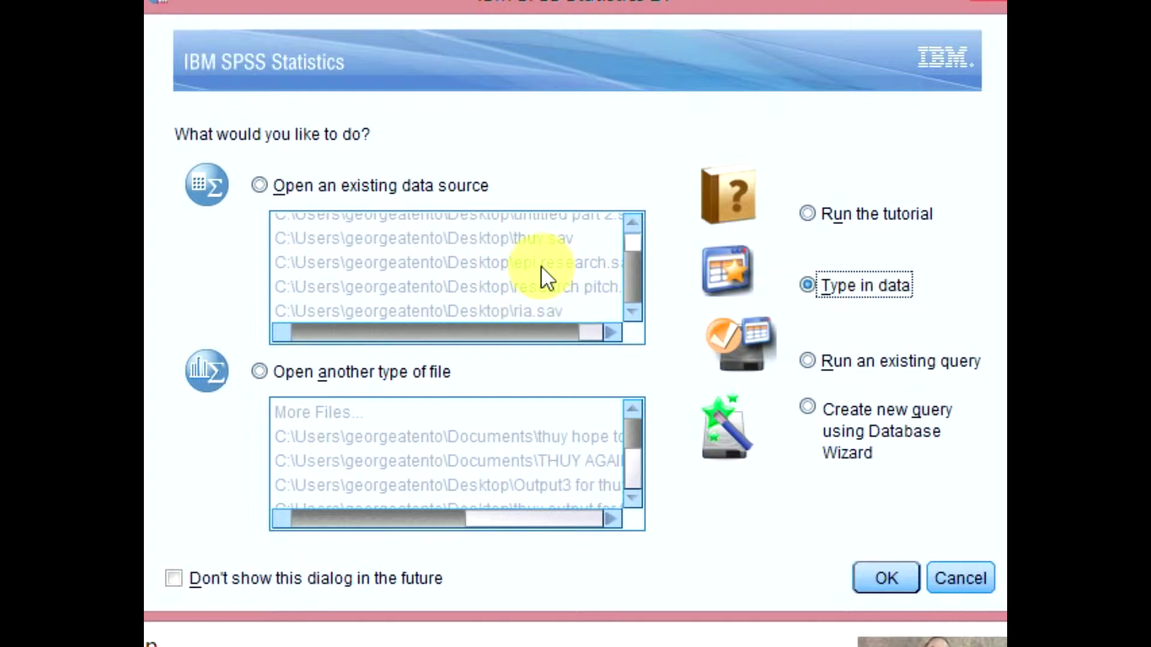
click(868, 203)
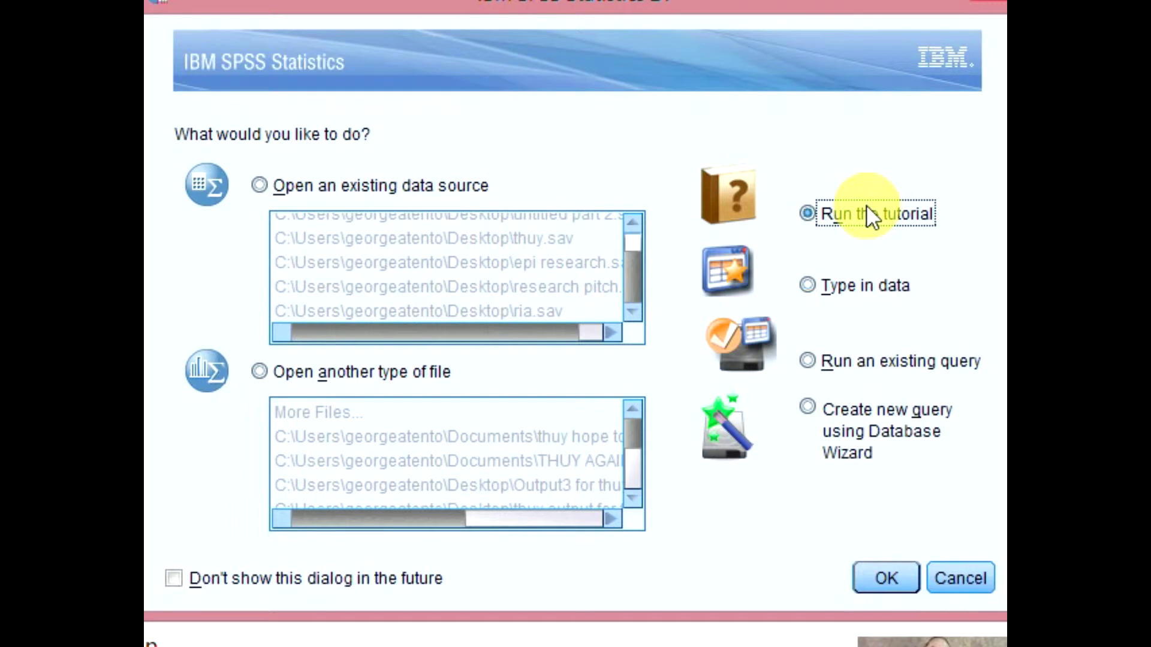
Step: Open the existing data source ria.sav
click(429, 181)
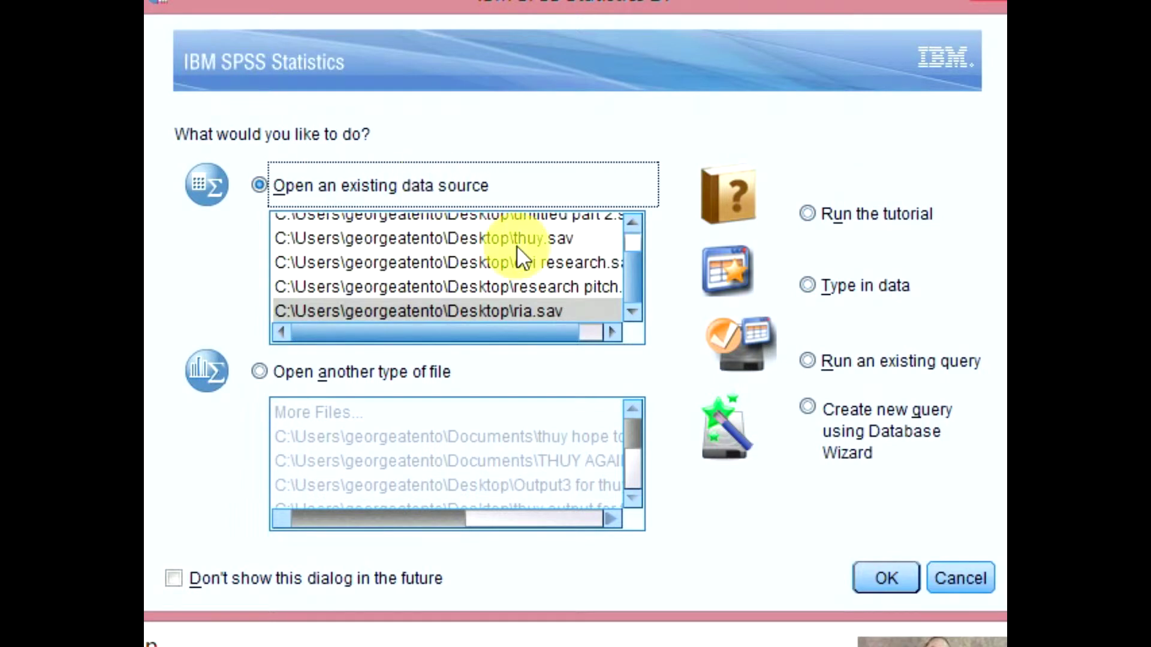
click(443, 307)
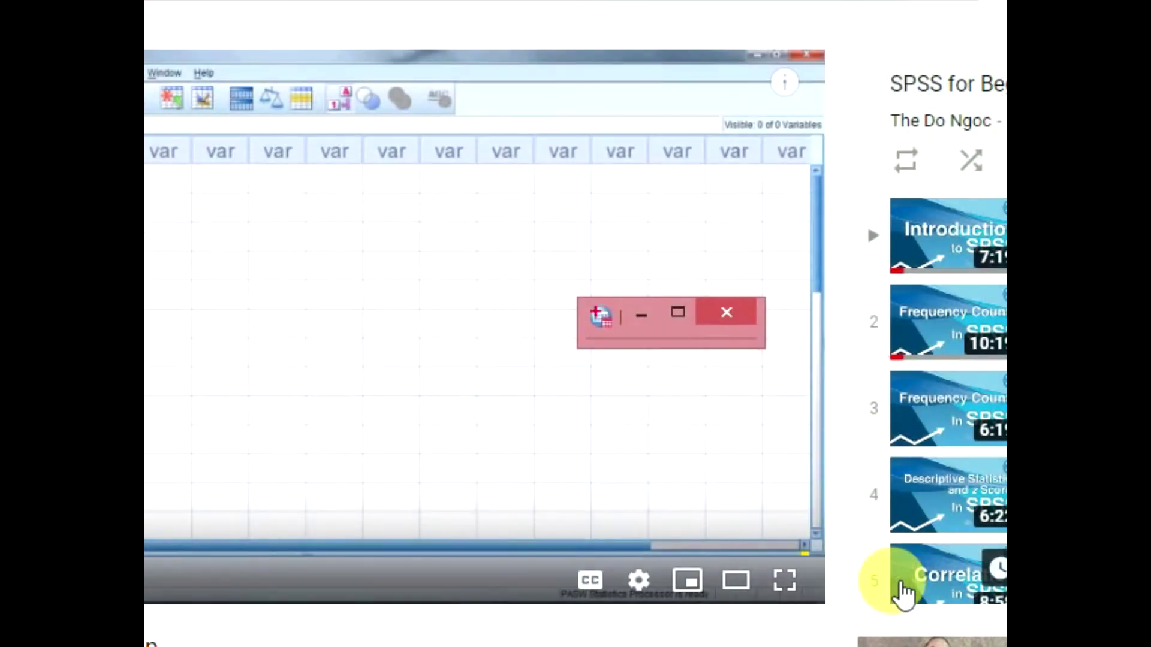
click(892, 585)
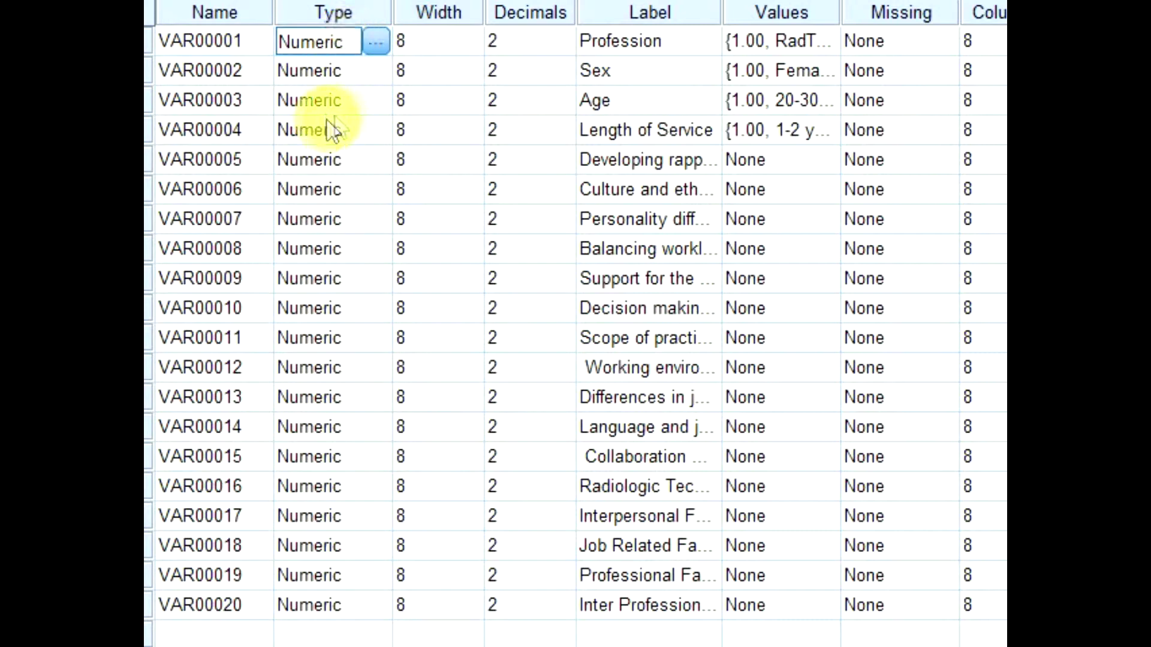
Step: Examine the variable type options, decimals and label of the Profession variable, keeping the type Numeric
click(377, 42)
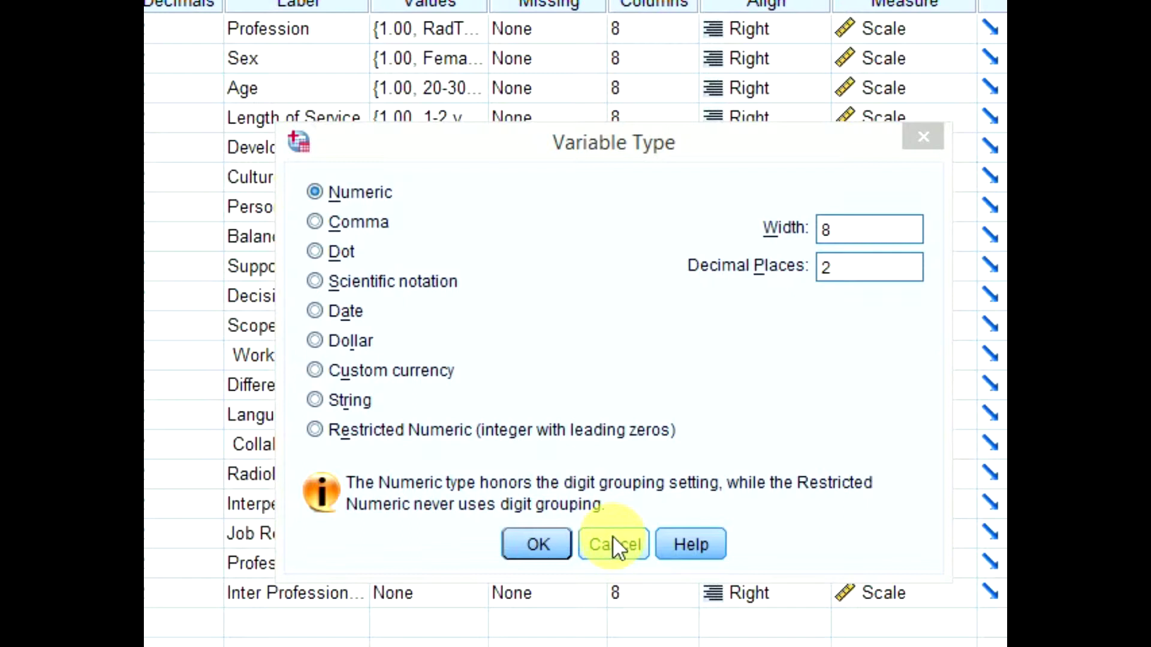
click(537, 543)
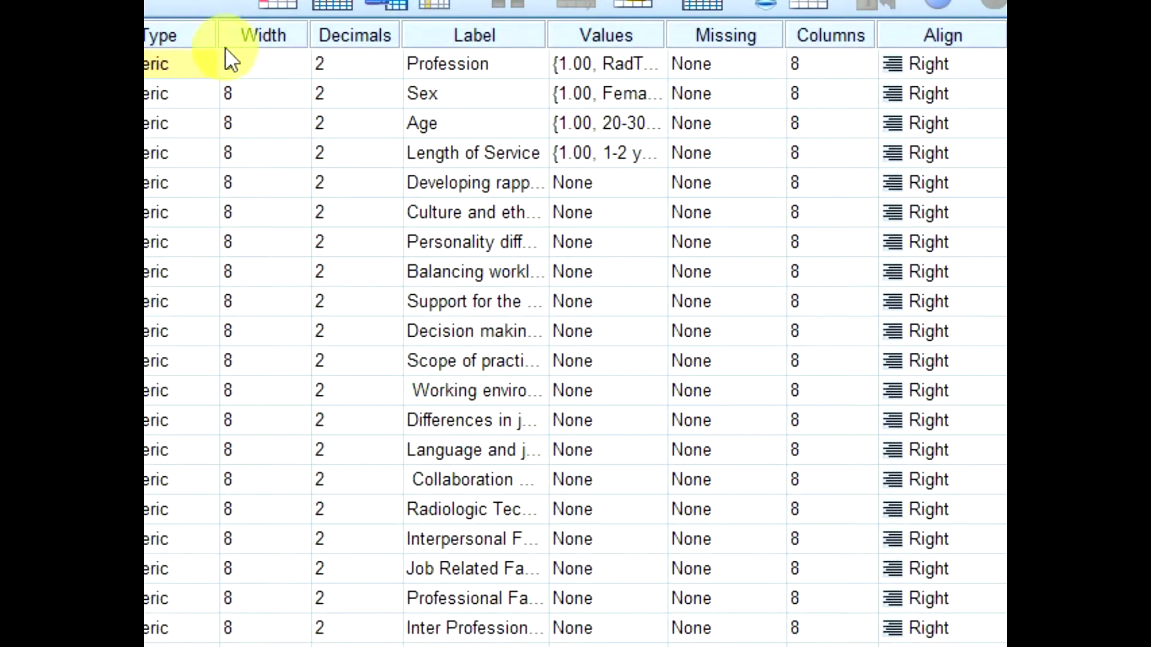
click(365, 64)
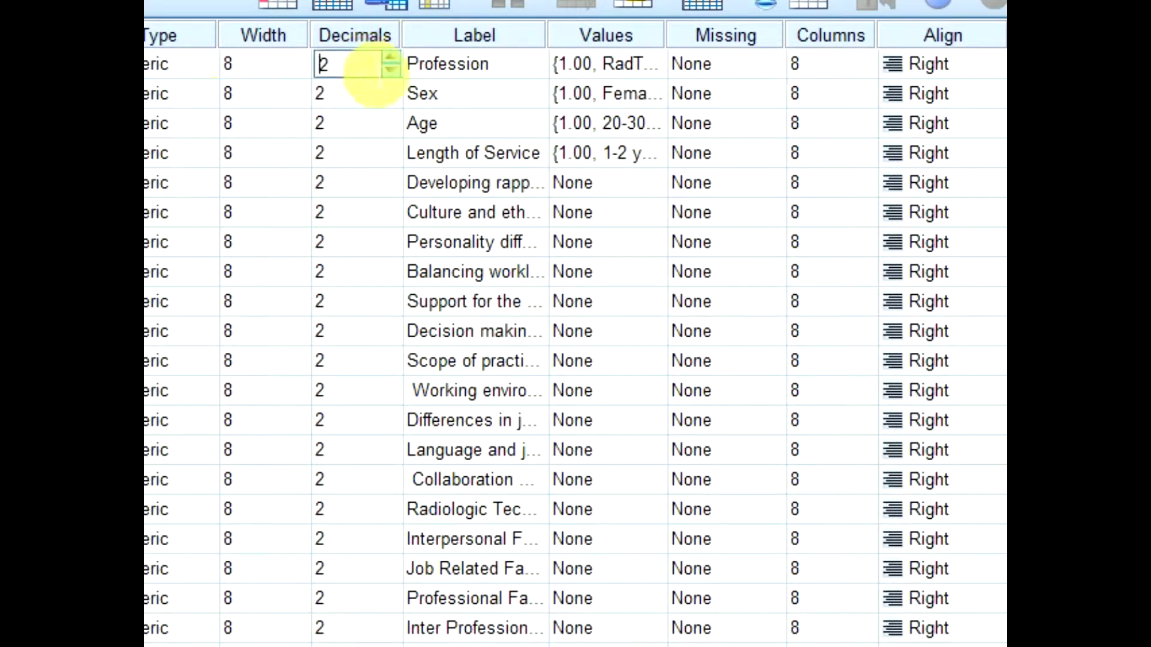
click(484, 63)
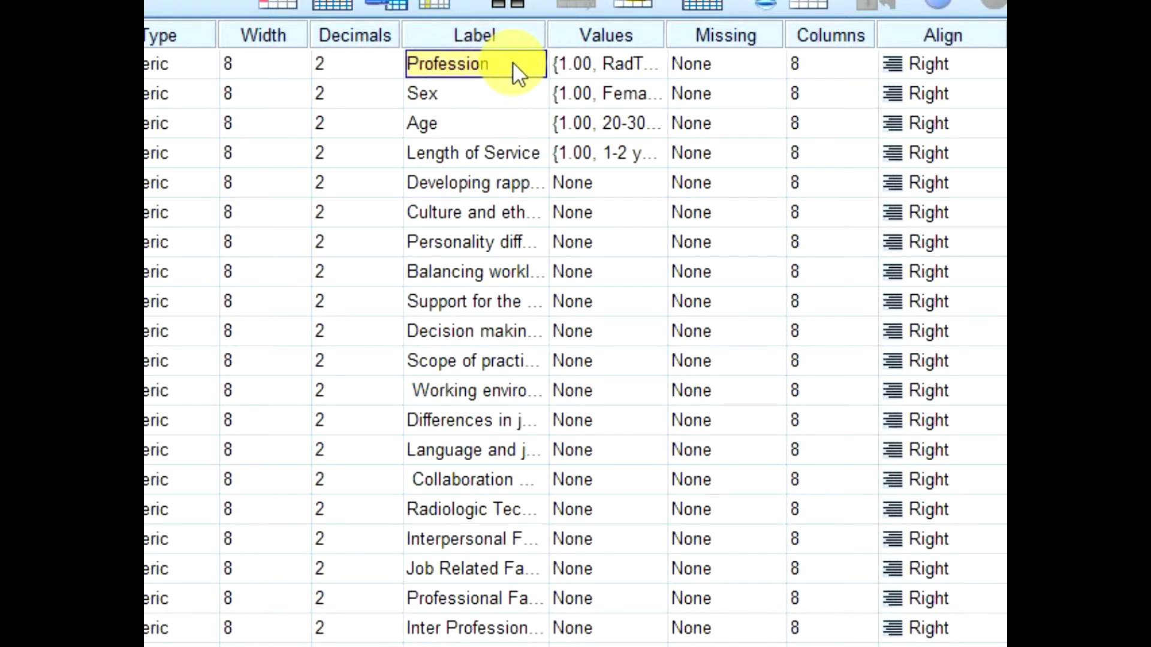
Step: Examine the value labels defined for the Profession variable, checking the RadTech and Nurse entries
click(620, 66)
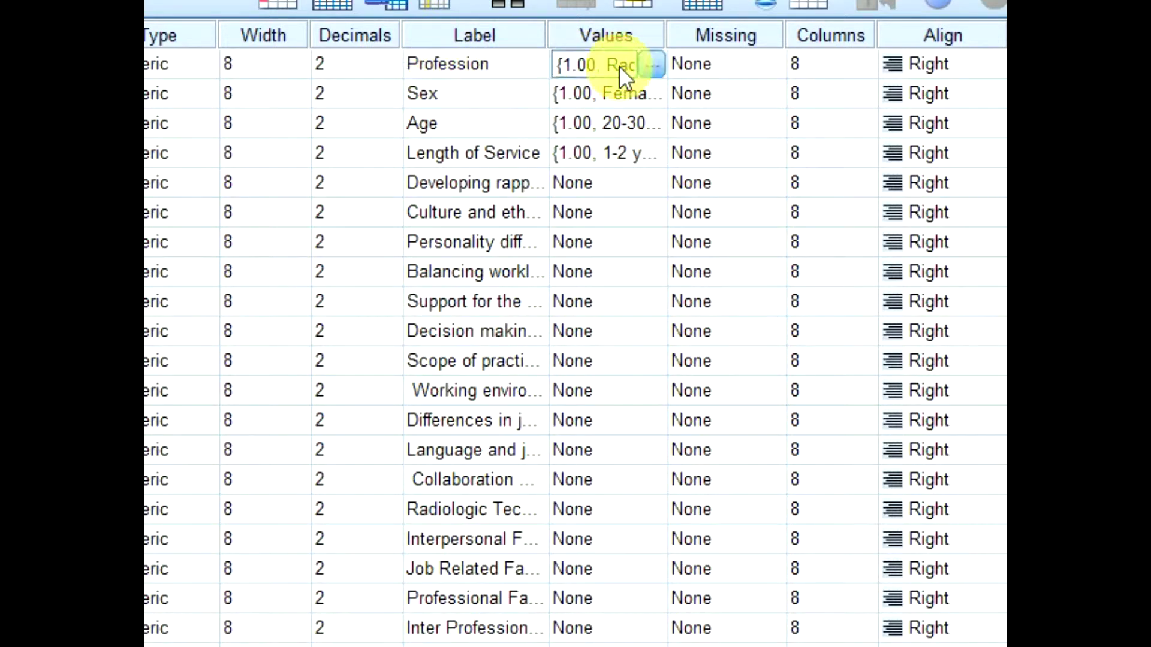
click(651, 64)
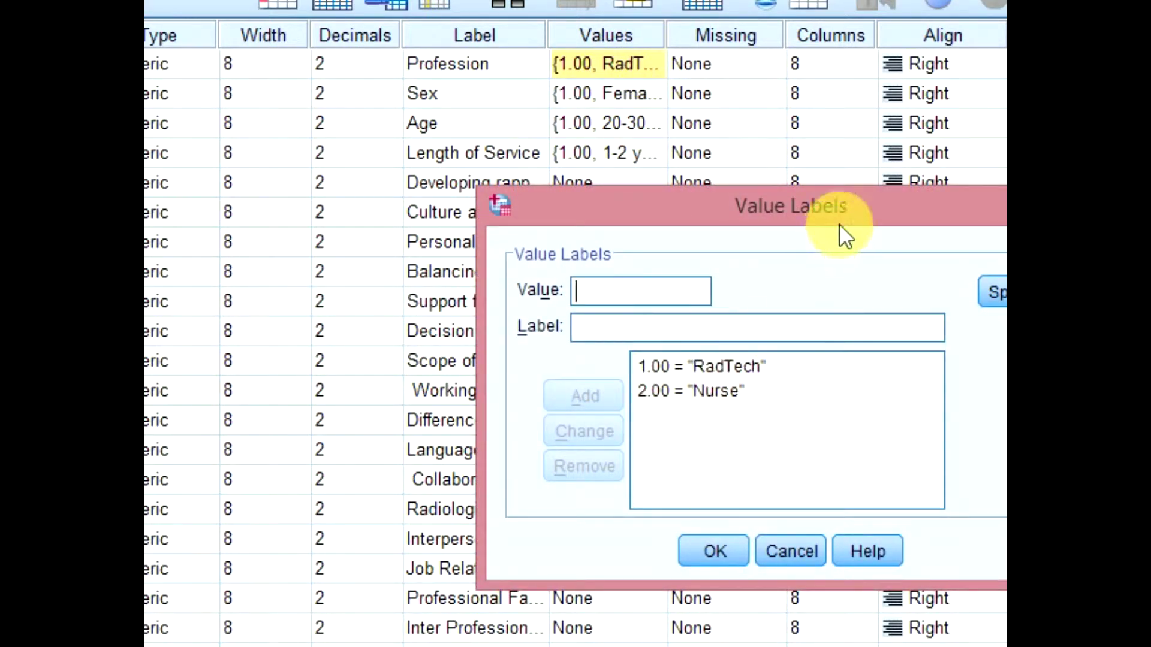
drag(853, 203, 687, 144)
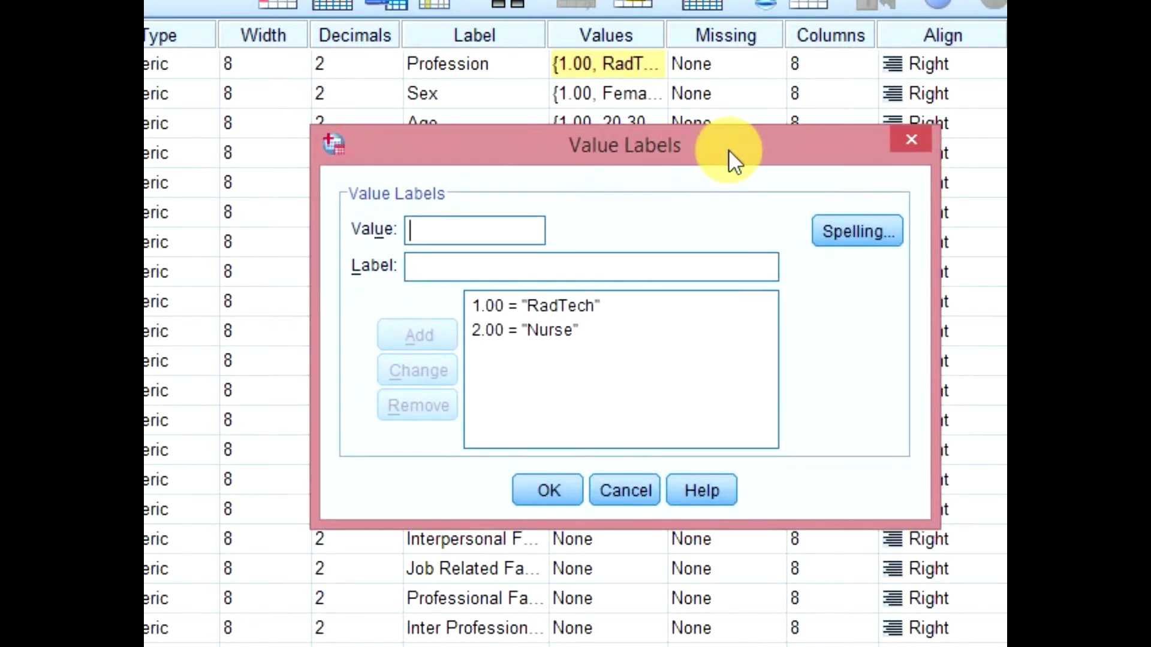
click(581, 302)
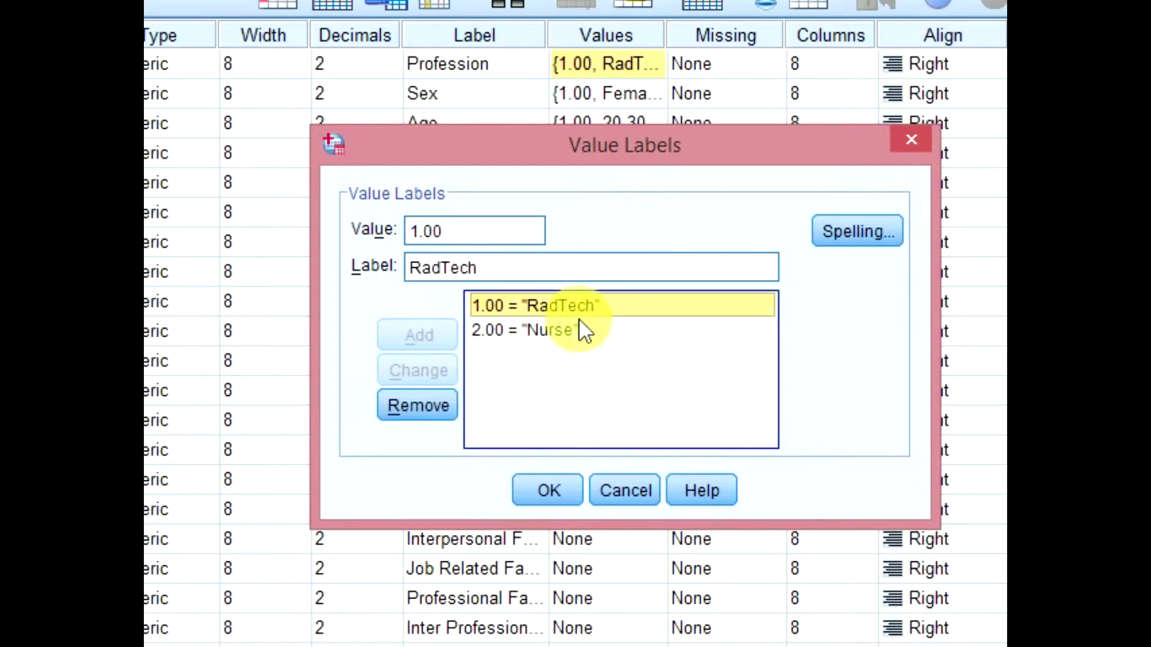
click(533, 330)
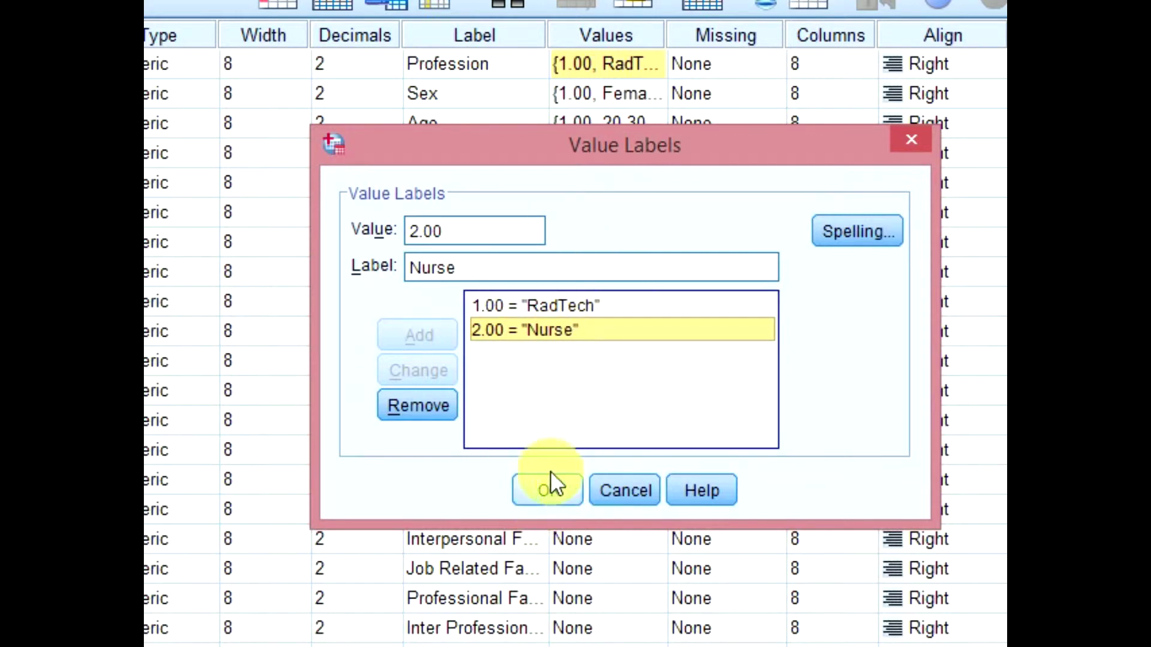
click(546, 488)
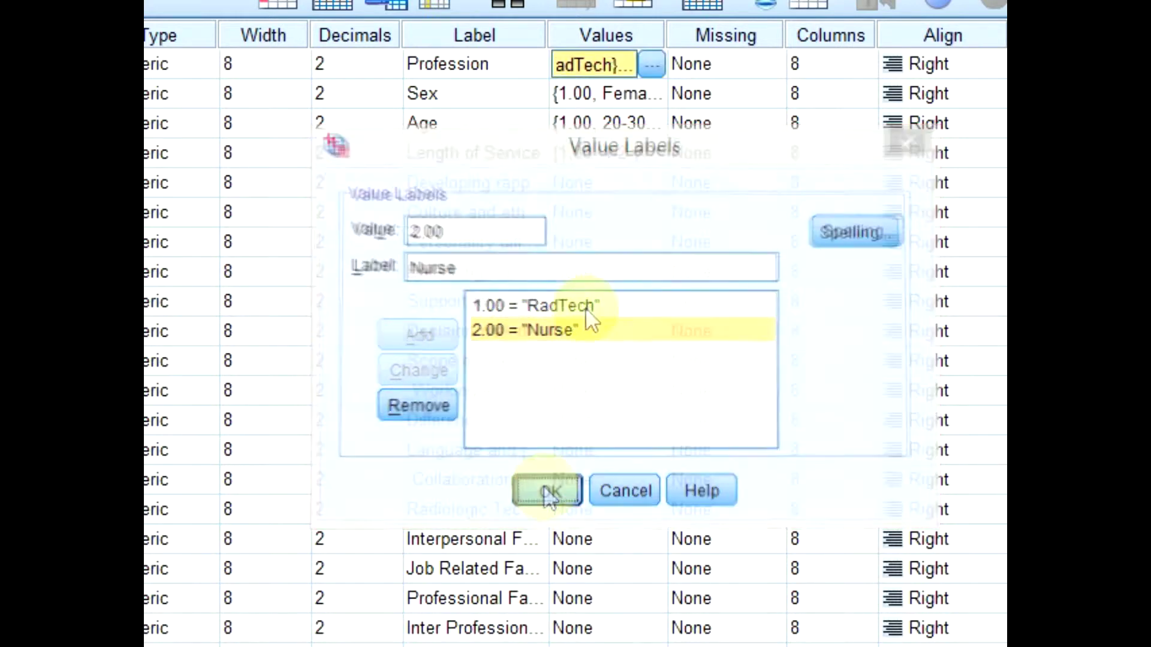
Step: Add the value label "Teacher" for value 3 to the Profession variable
click(651, 62)
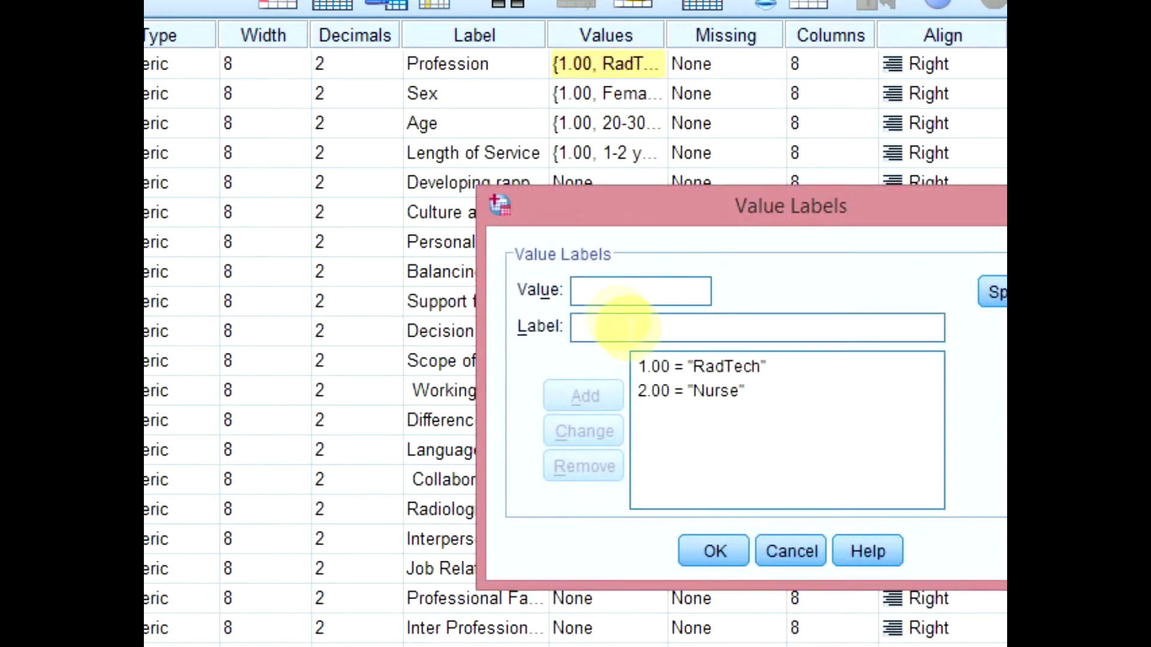
text(3)
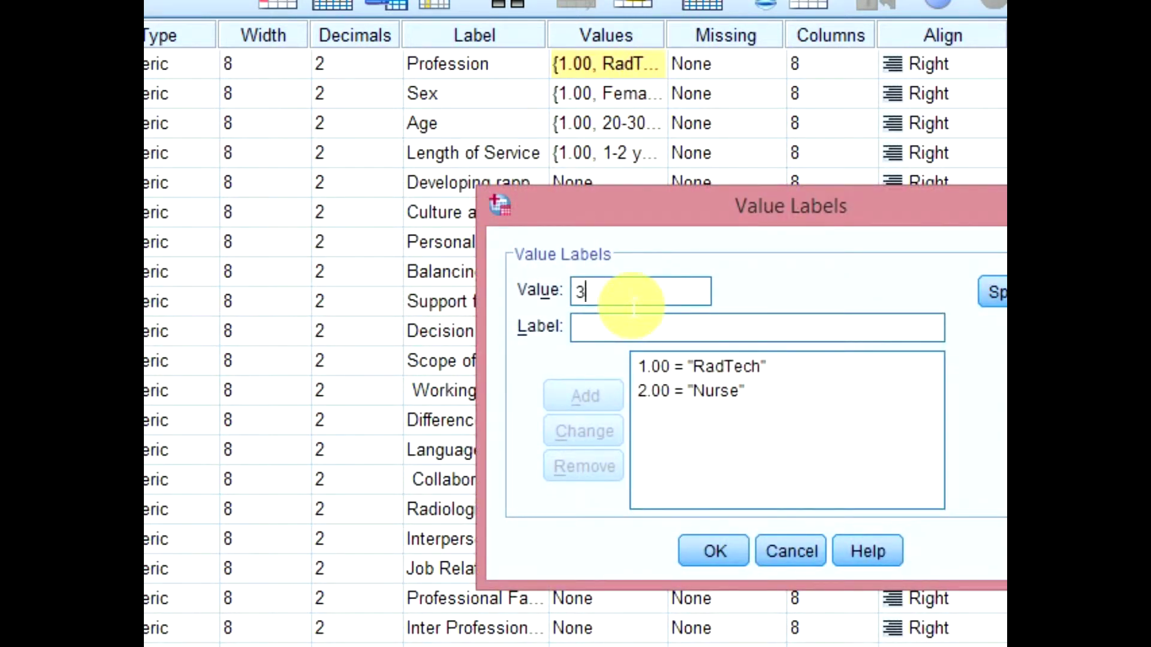
click(696, 340)
text(T)
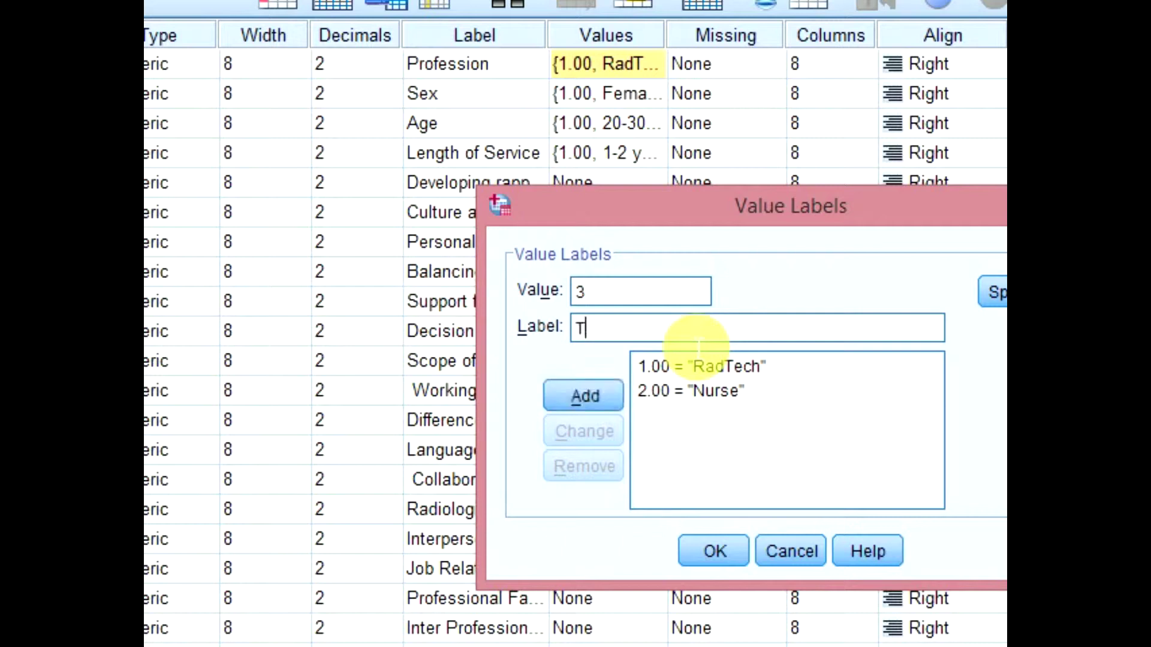
text(eacher)
click(564, 396)
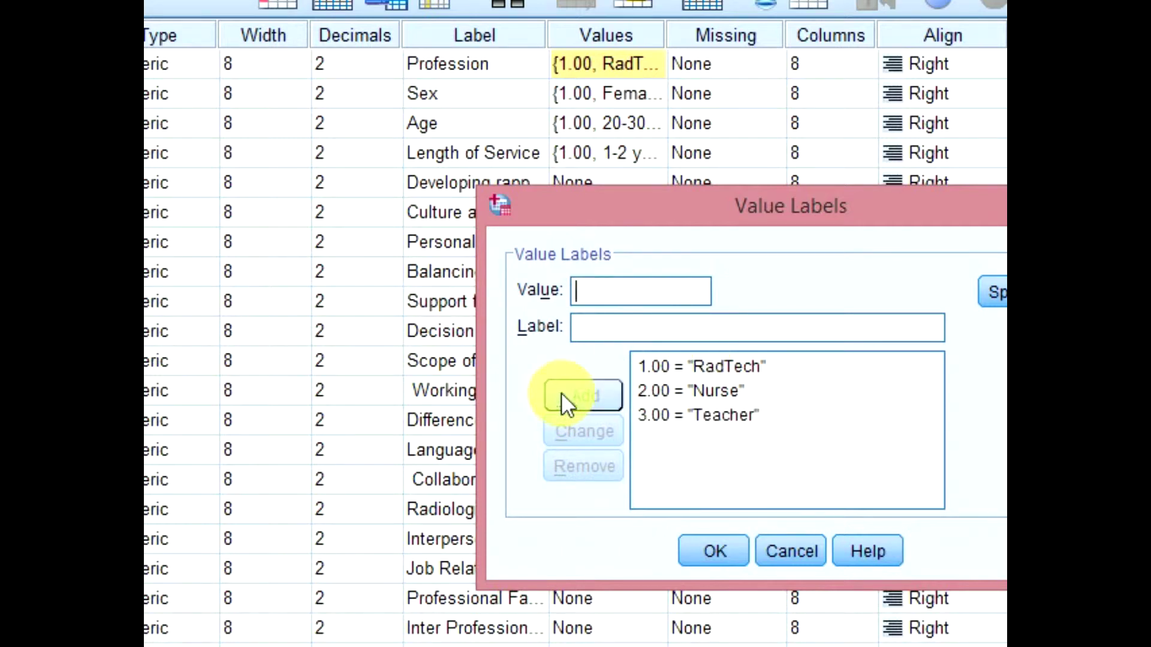
Step: Remove the "Teacher" value label from the Profession variable and accept the value labels
click(697, 420)
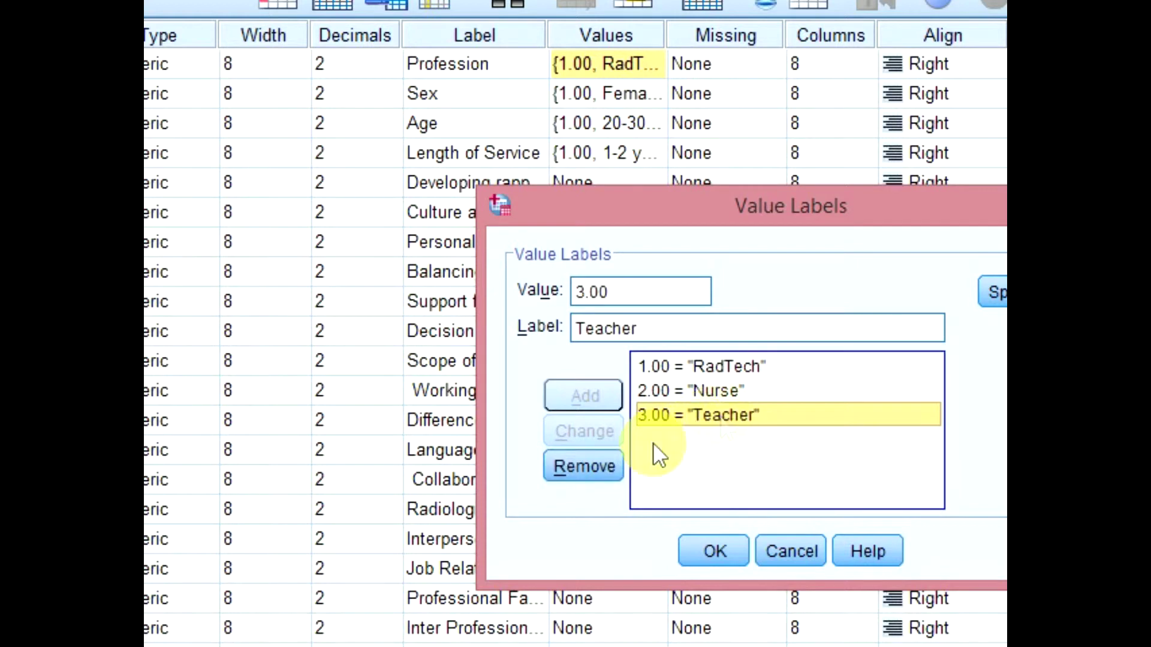
click(587, 464)
click(735, 558)
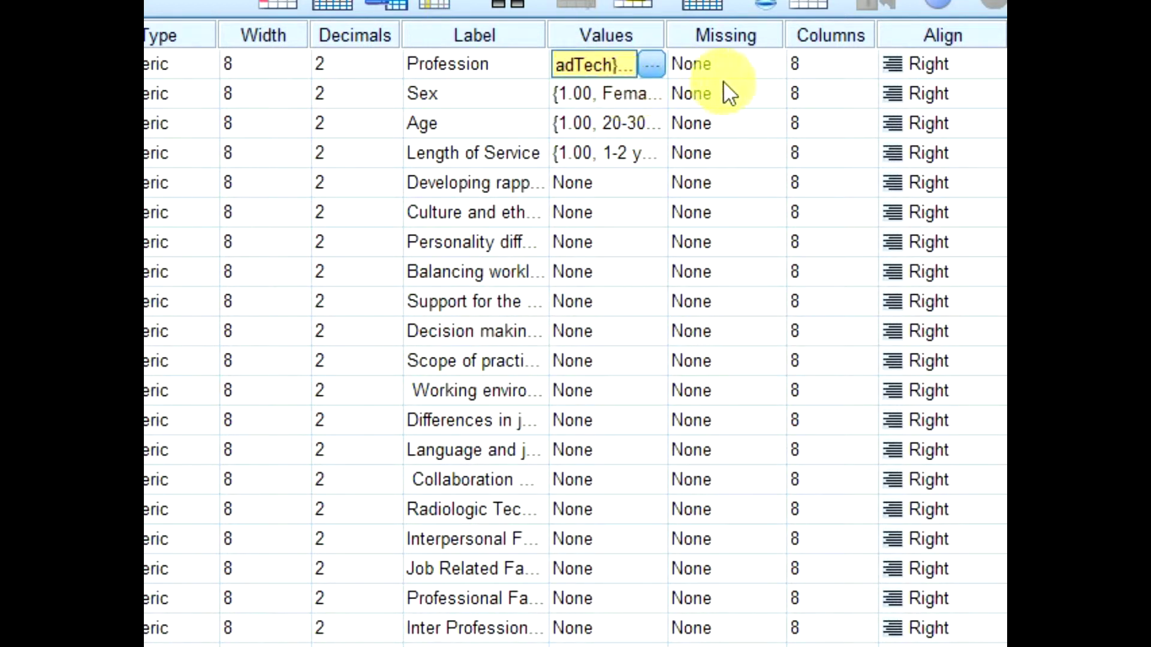
Step: Examine the missing values options for the Profession variable, including the range option, and keep No missing values
click(751, 67)
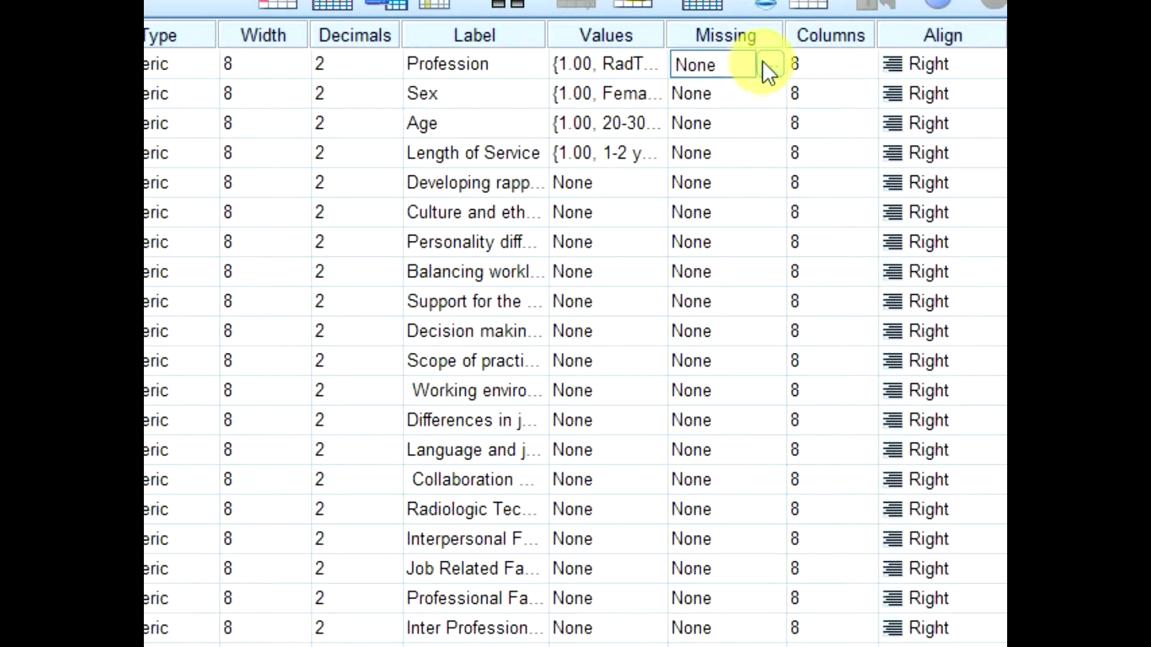
click(764, 64)
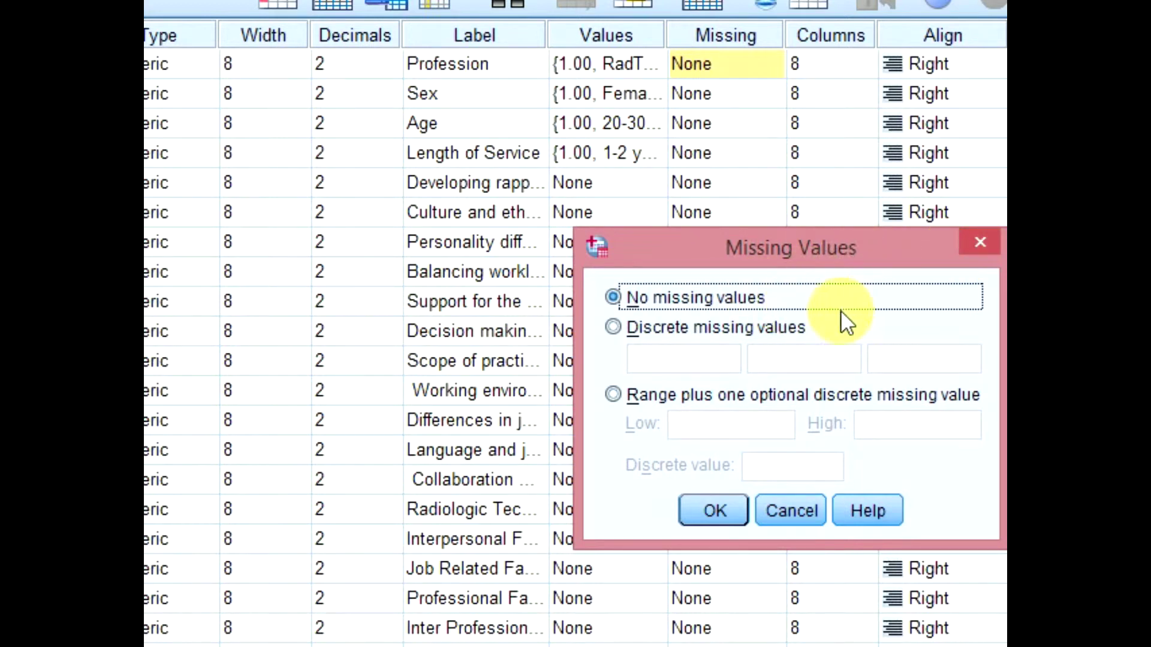
click(789, 394)
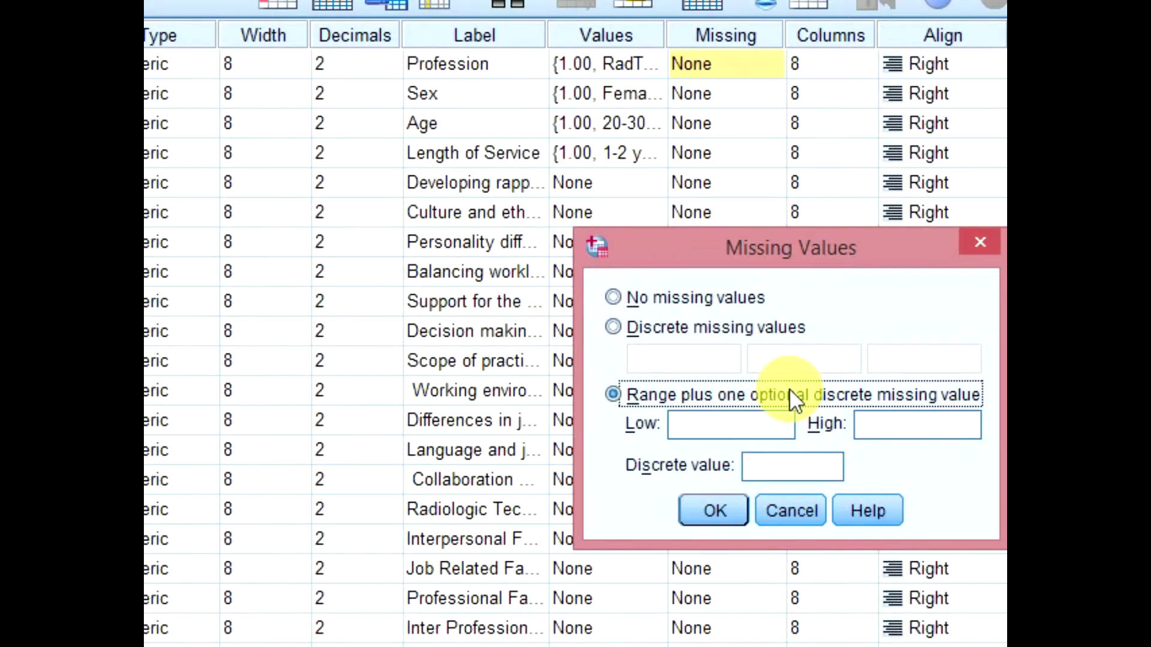
click(723, 299)
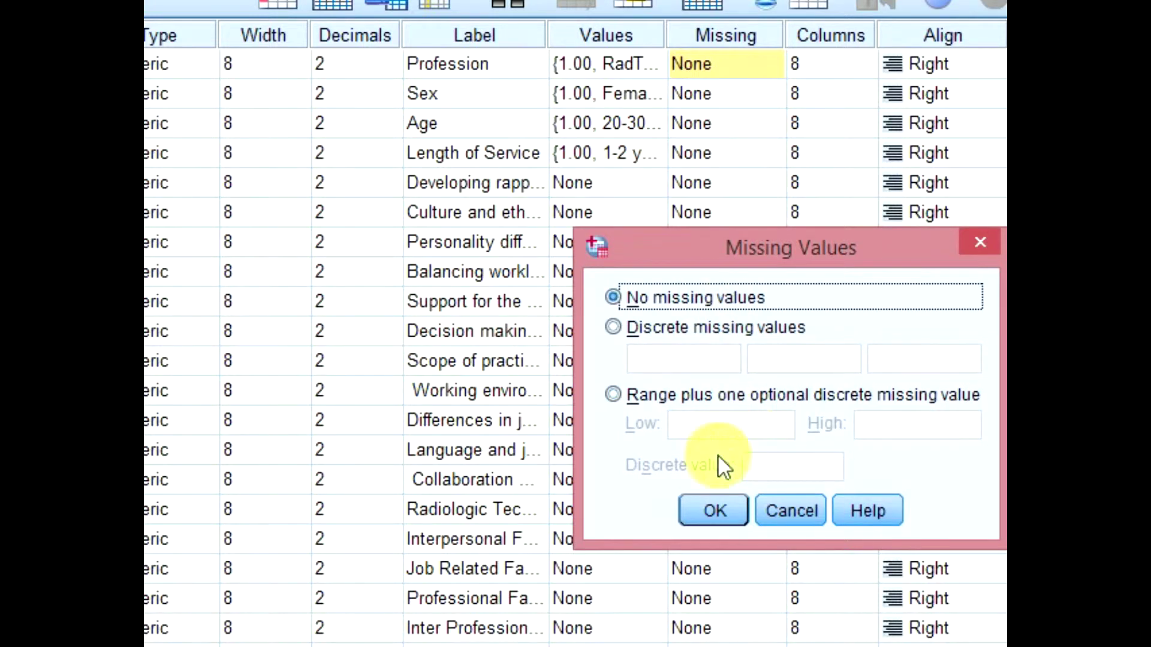
click(713, 510)
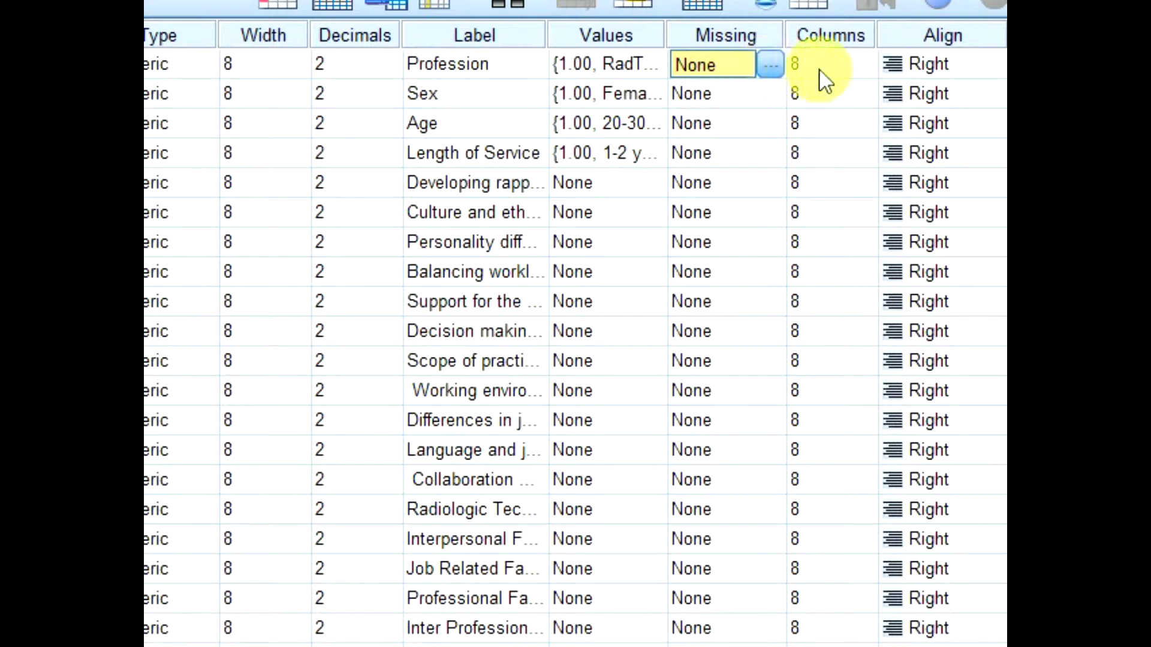
Step: Examine the column width and alignment choices of the Profession variable, keeping the alignment Right
click(845, 78)
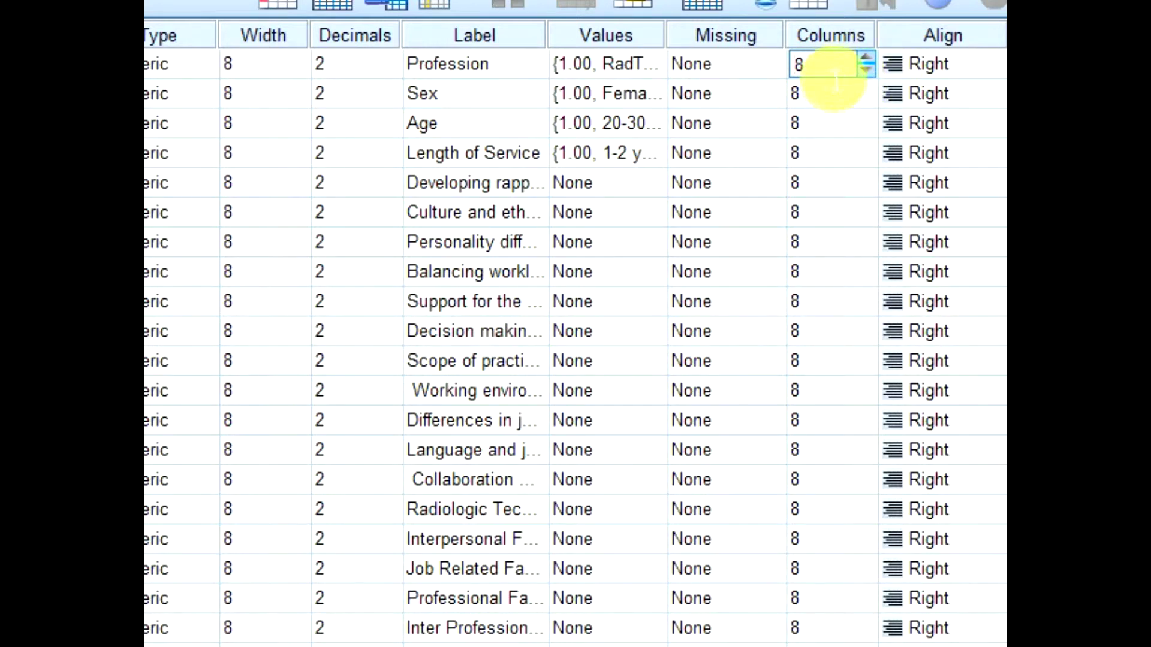
click(246, 90)
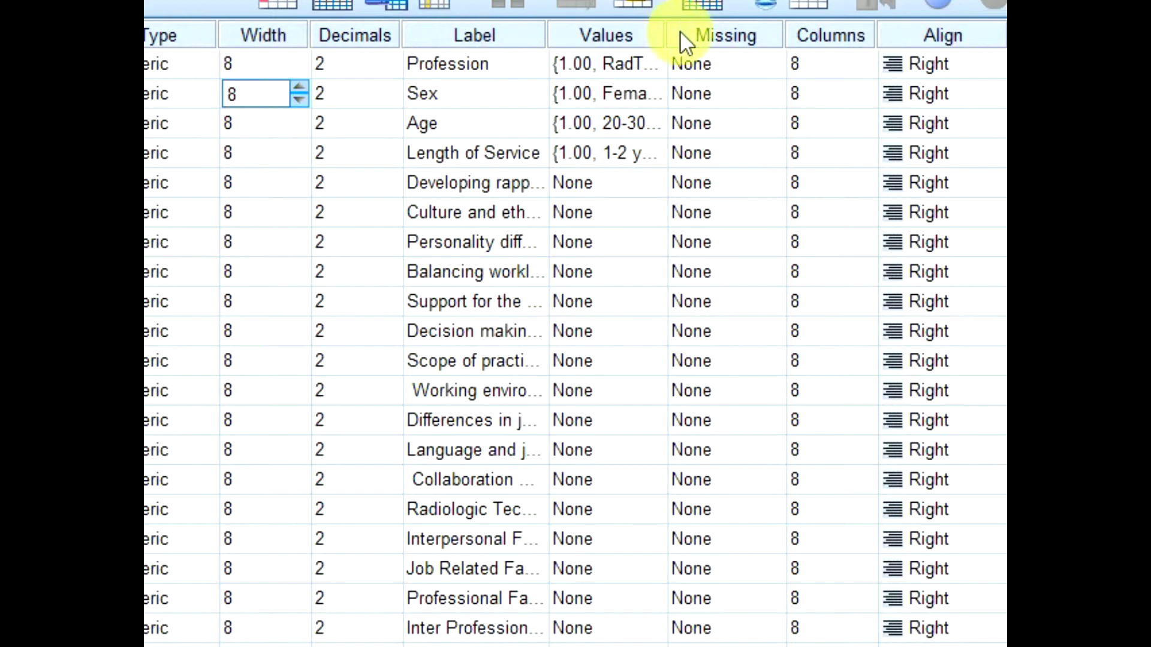
click(863, 63)
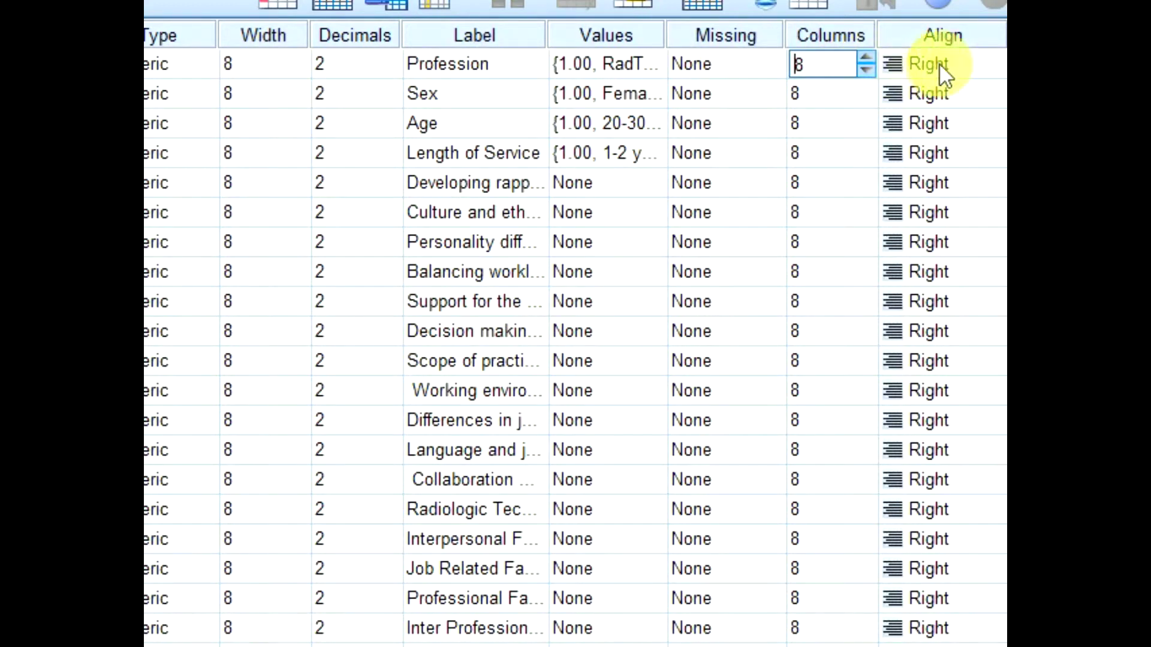
click(965, 65)
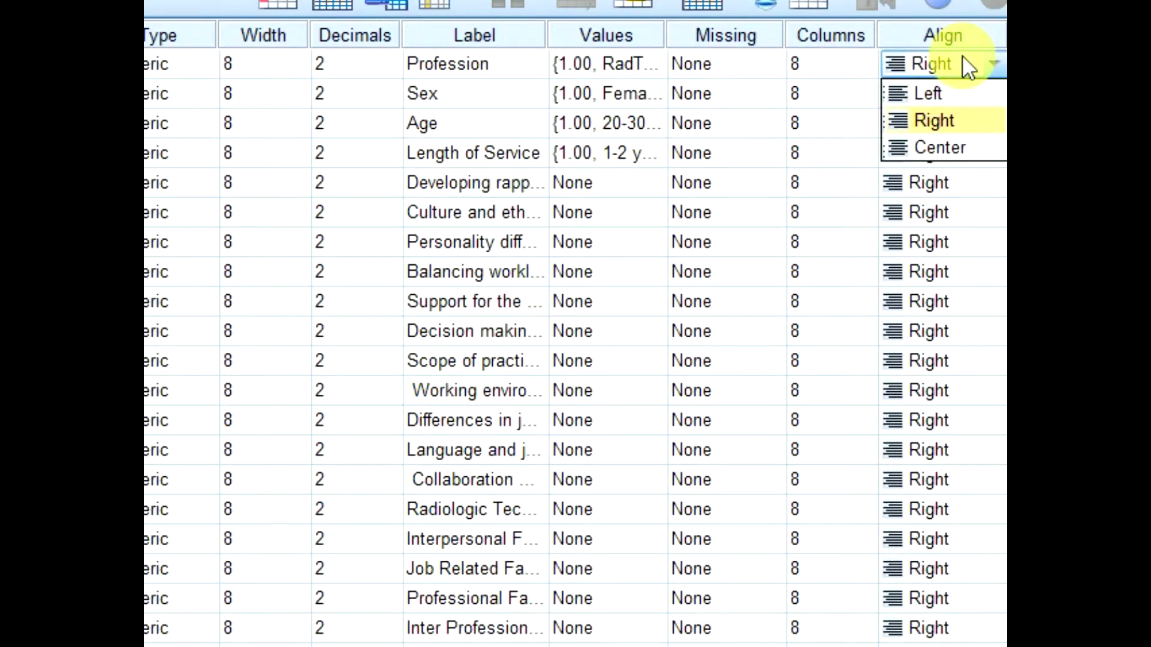
click(963, 55)
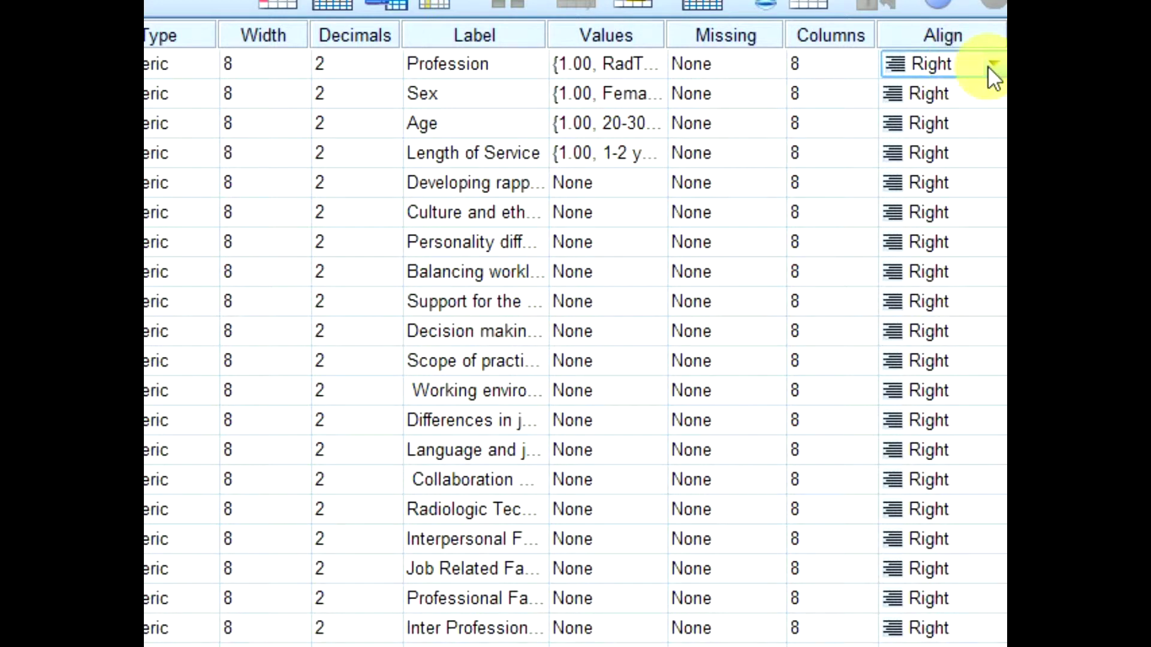
Step: Examine the measurement level choices Scale, Ordinal and Nominal for the Profession variable, keeping Scale
click(866, 9)
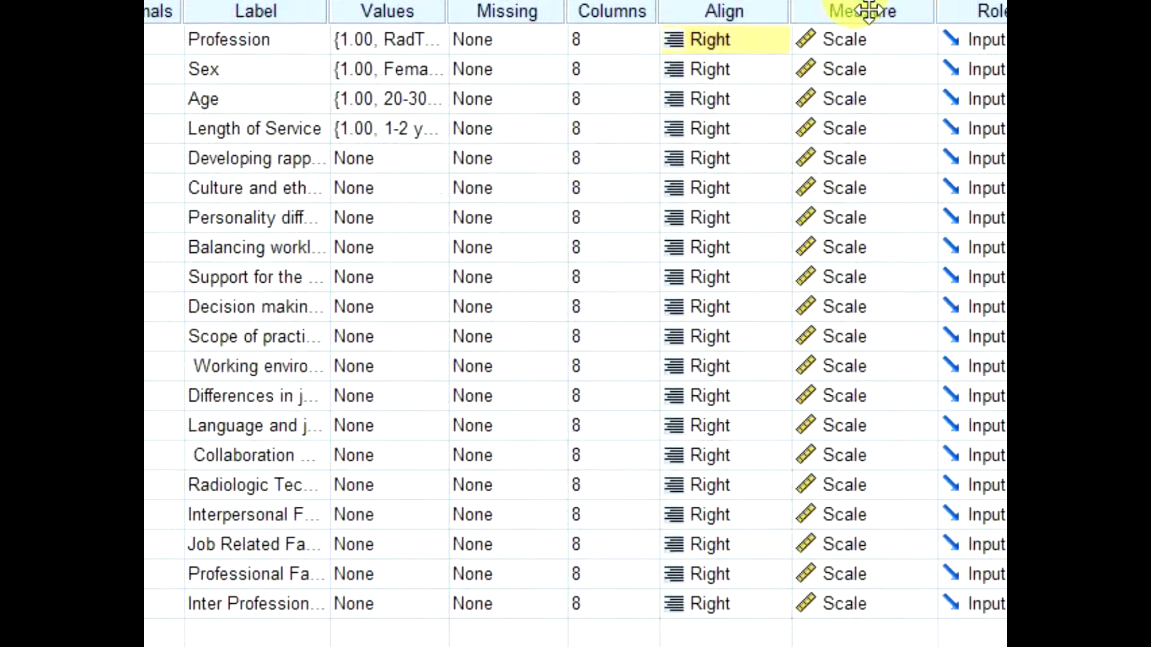
click(727, 41)
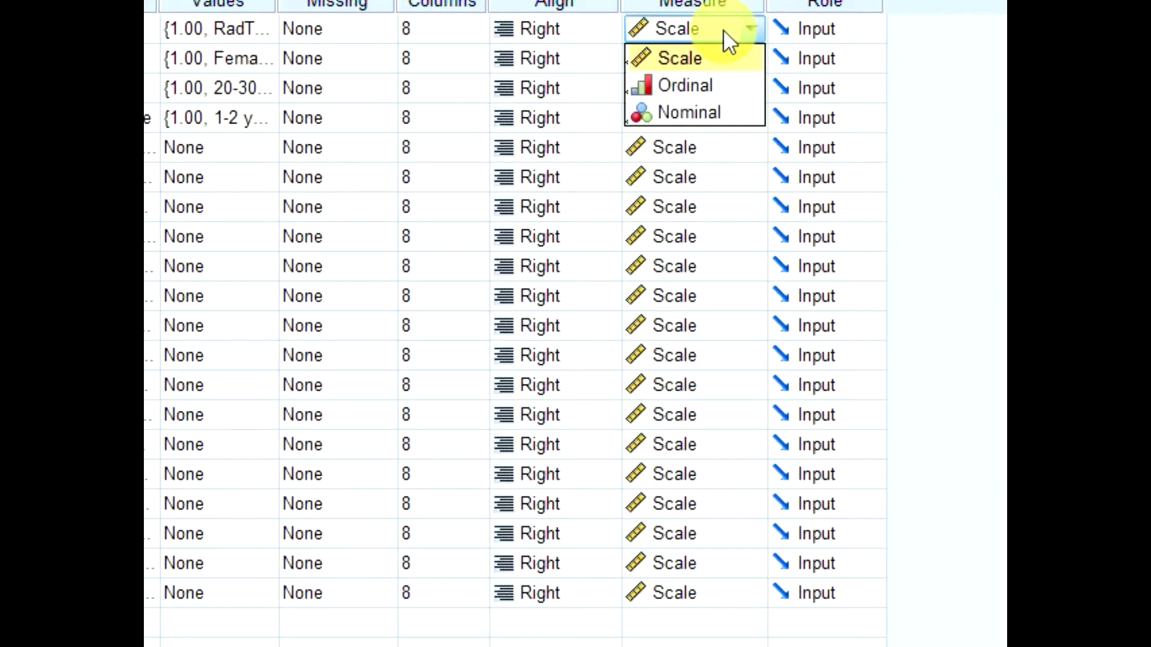
click(724, 31)
click(723, 29)
click(723, 29)
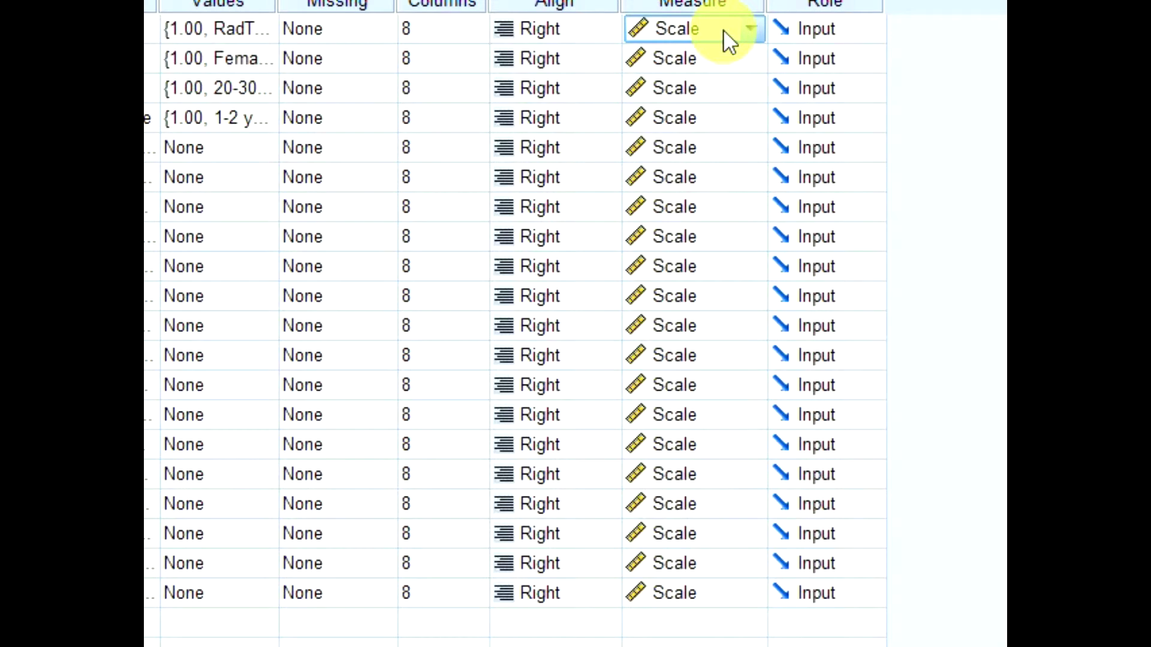
click(743, 28)
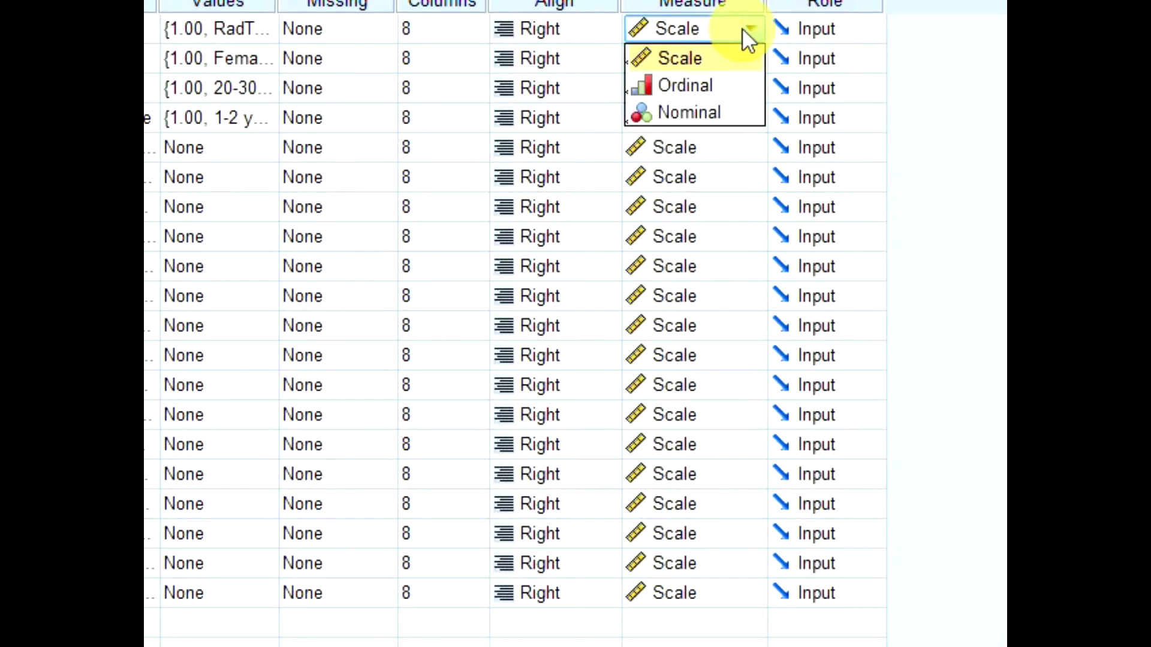
click(737, 30)
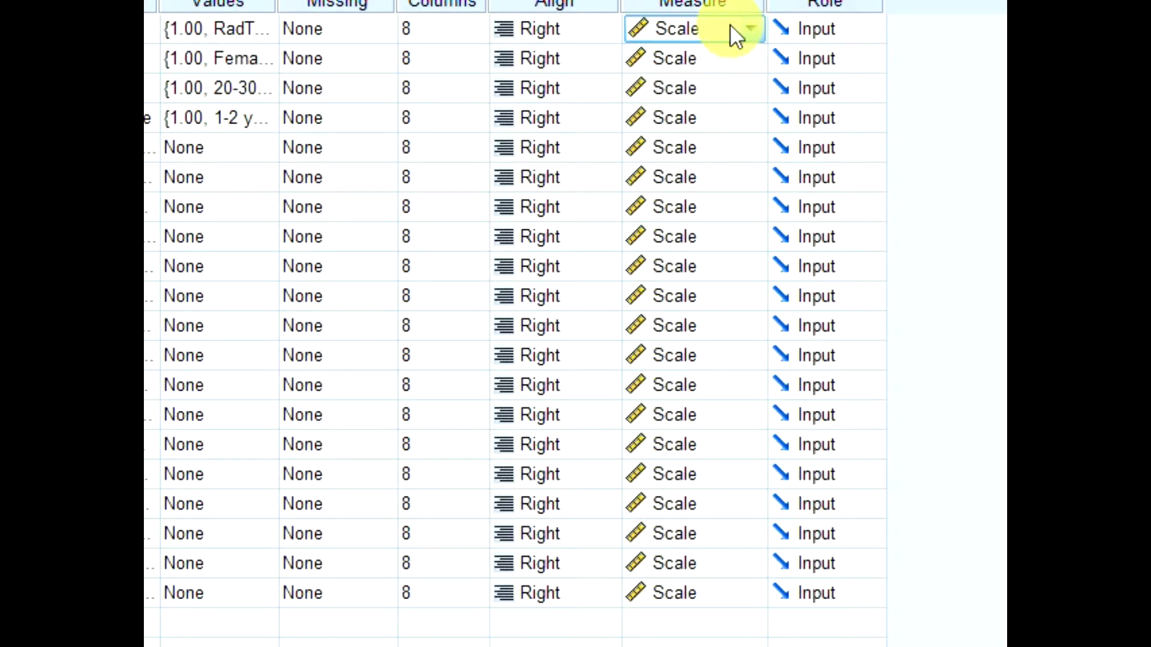
click(747, 26)
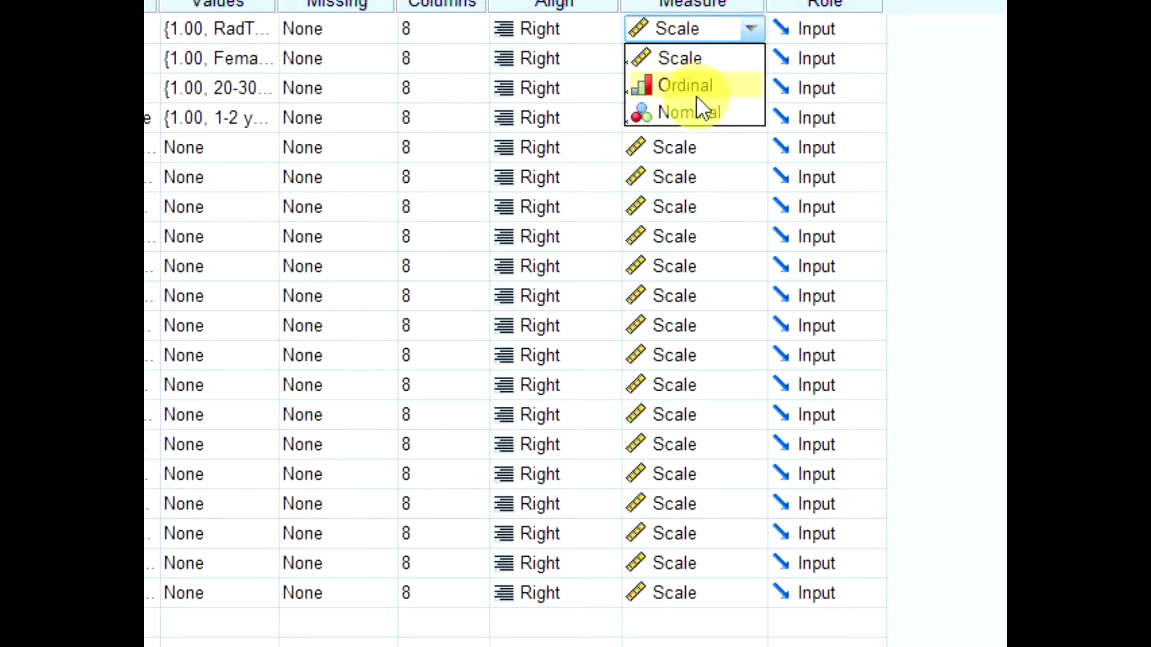
click(704, 63)
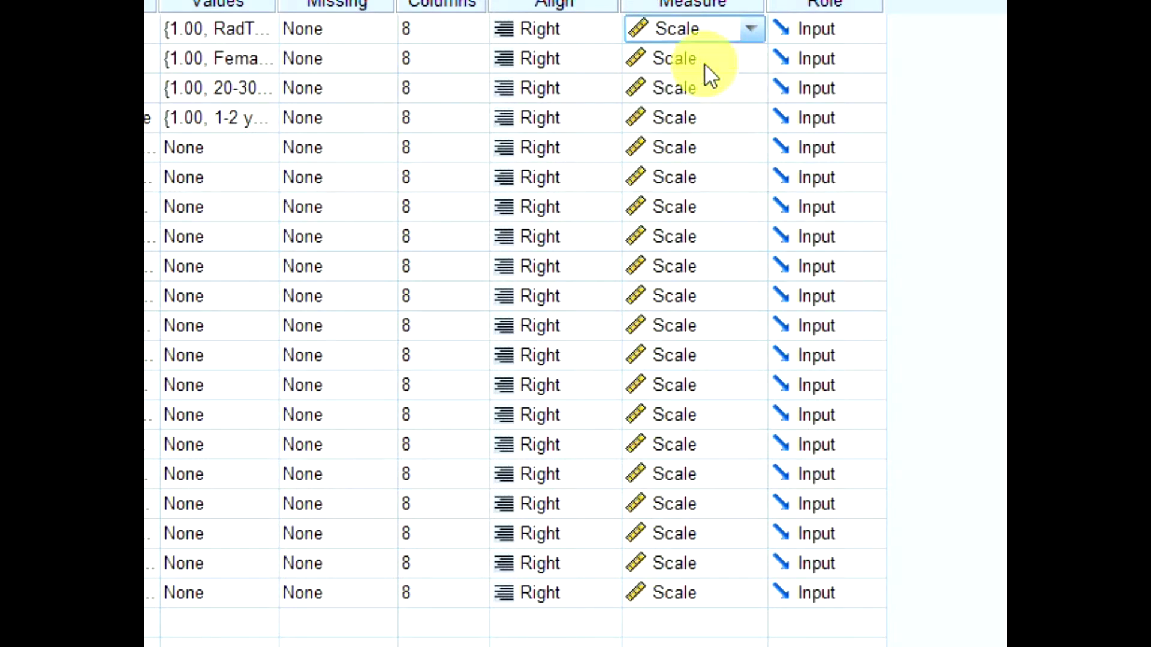
click(747, 28)
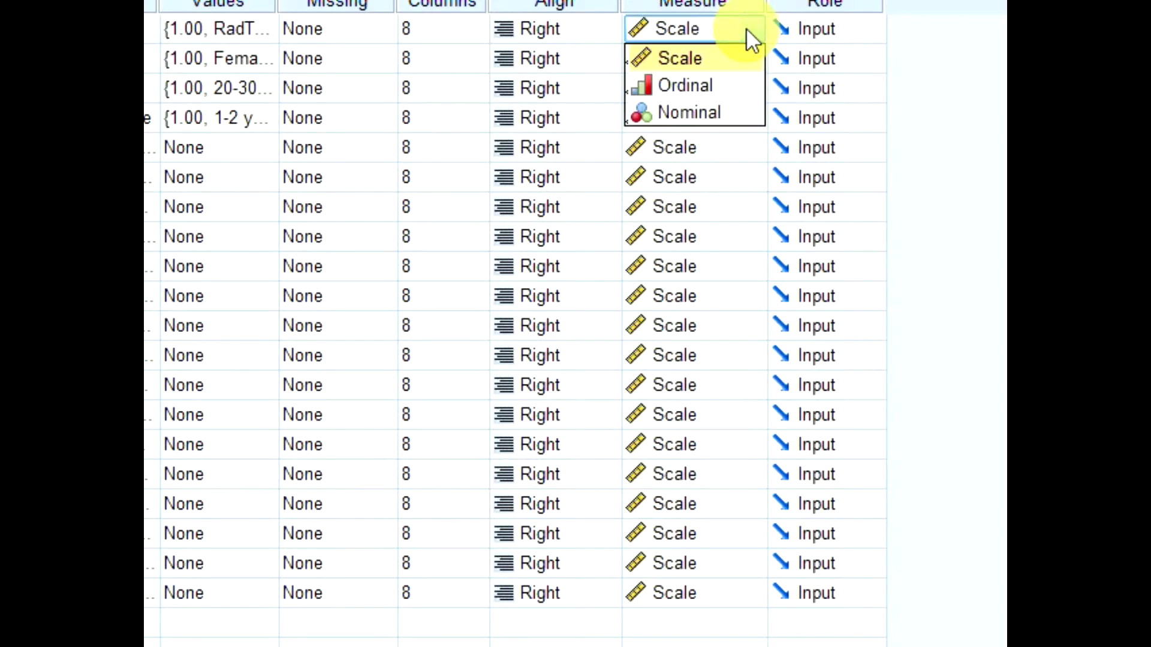
click(685, 28)
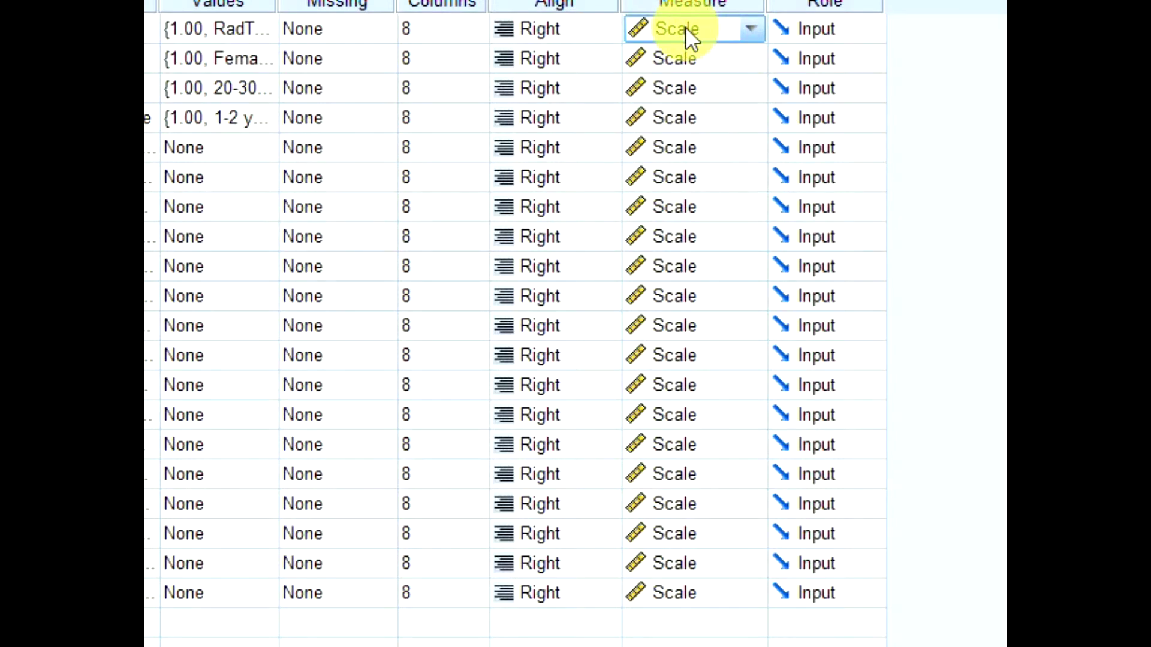
click(743, 30)
click(744, 23)
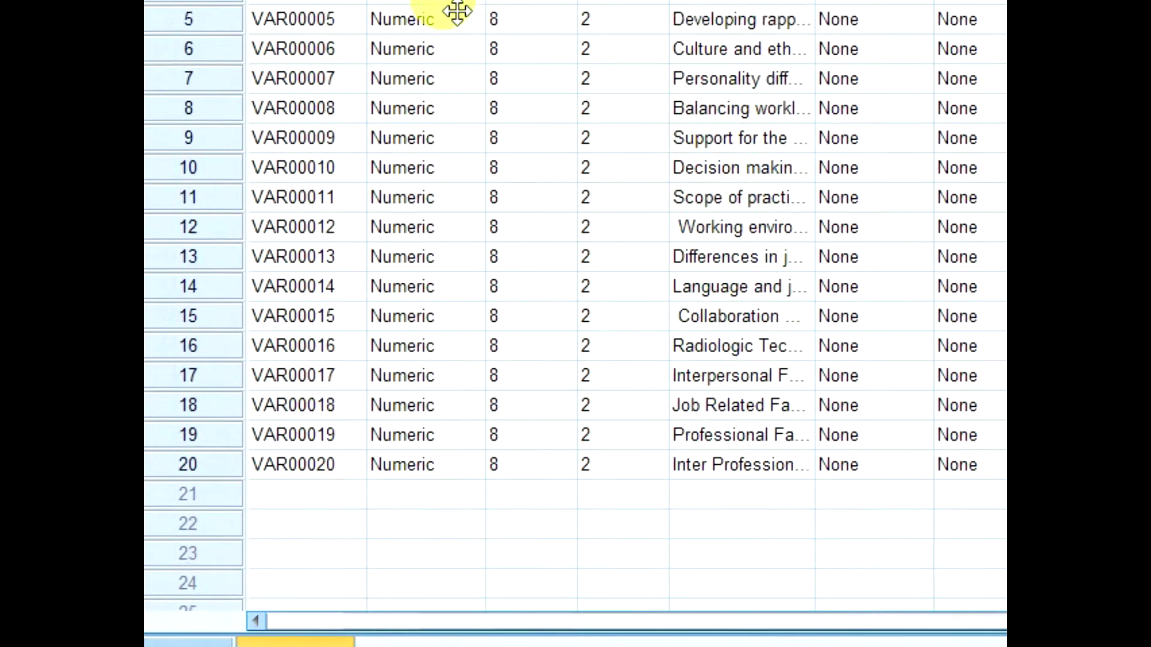
Step: View the recorded data, and back in the variable definitions examine the labels and value labels of Profession, Sex, Age and Length of Service
click(200, 634)
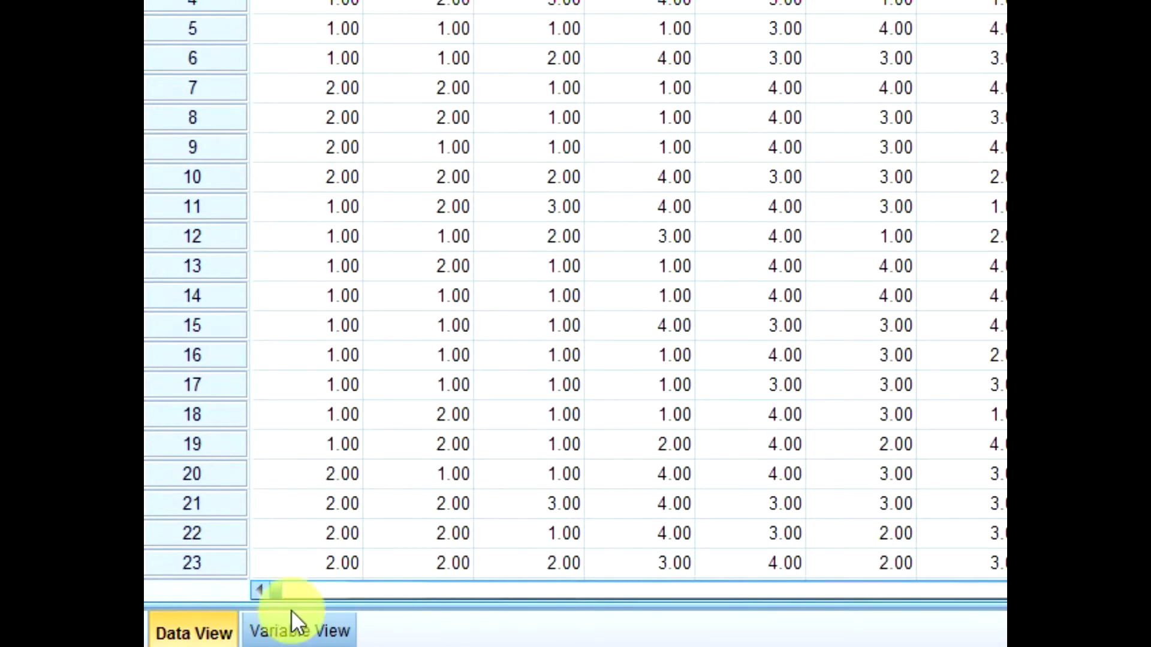
click(289, 630)
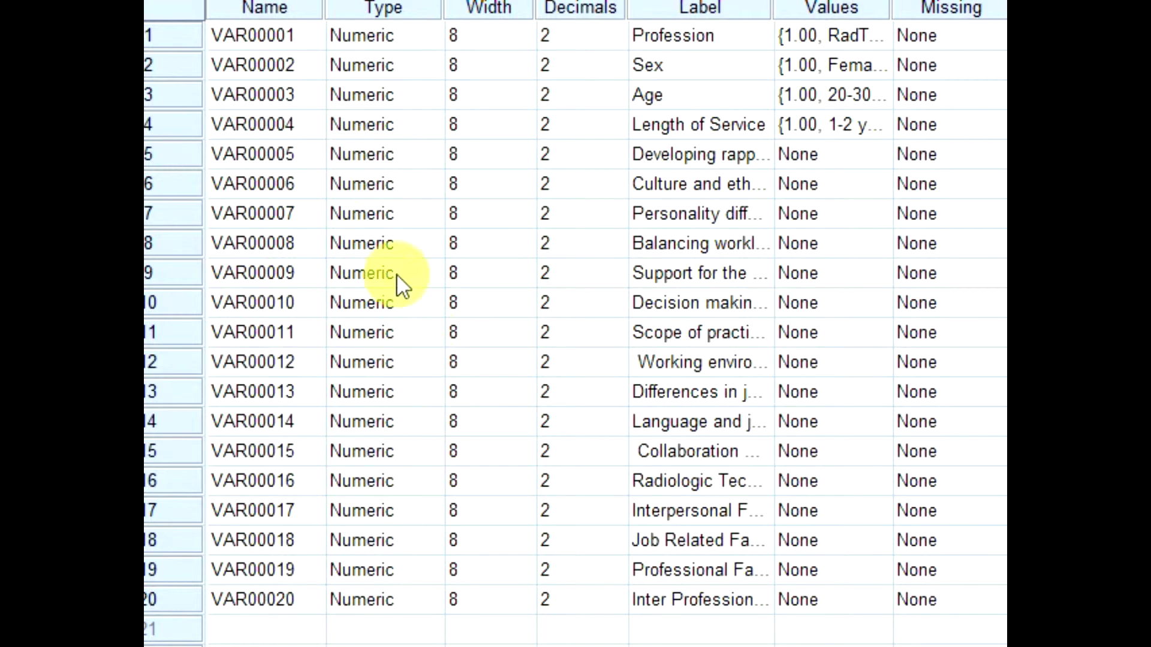
click(707, 37)
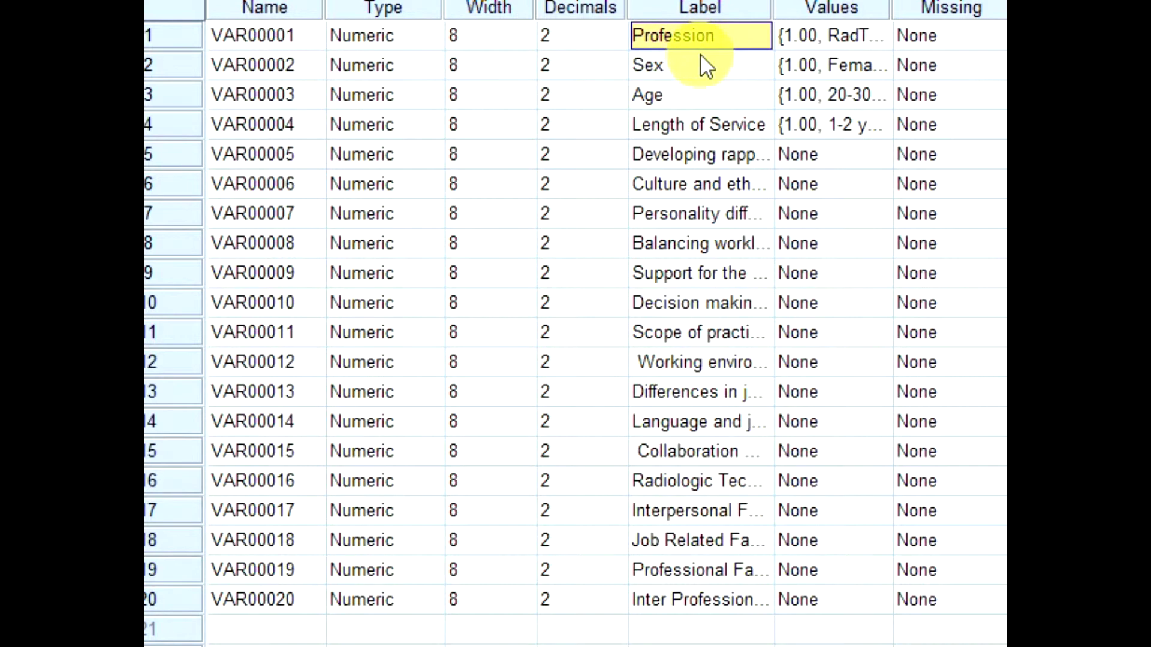
click(706, 62)
click(703, 94)
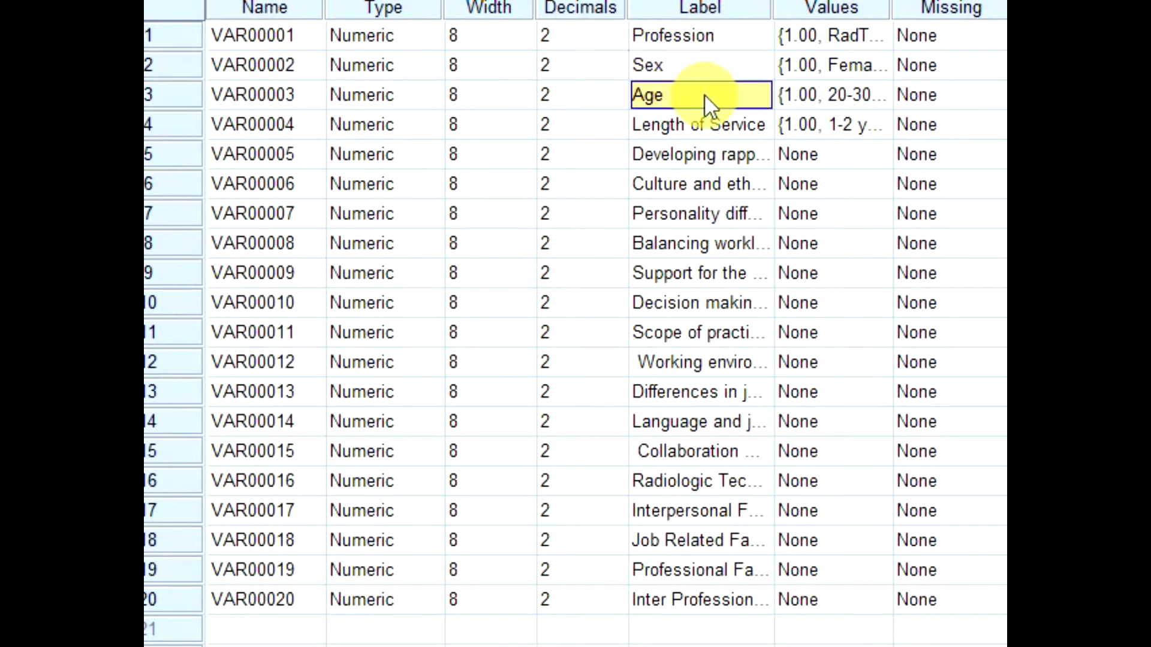
click(705, 123)
click(836, 128)
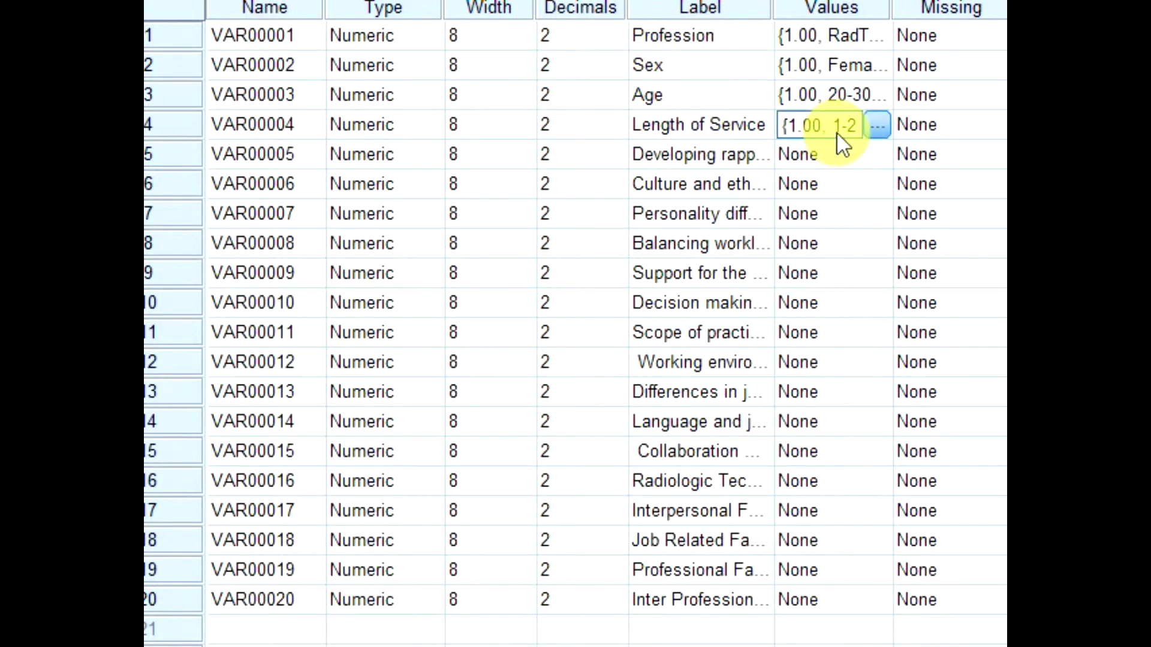
click(860, 98)
click(839, 68)
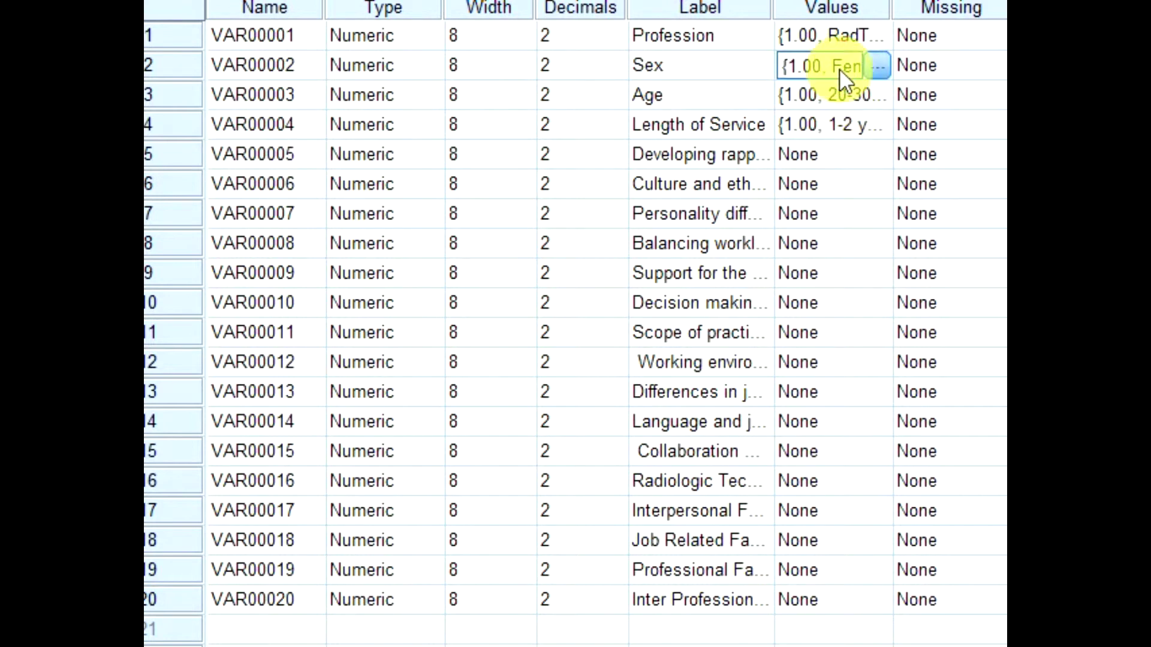
Step: Widen the Label column until the long statement labels, such as "Developing rapport is essential in giving safety and patient care.", are readable
click(709, 150)
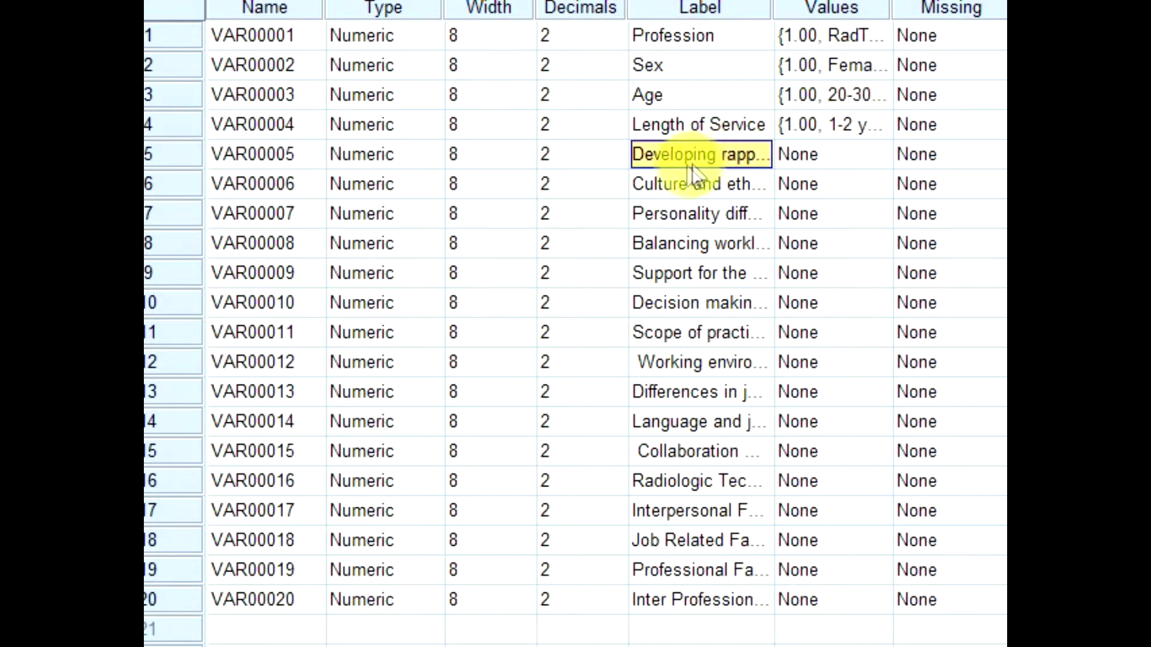
drag(774, 12, 832, 12)
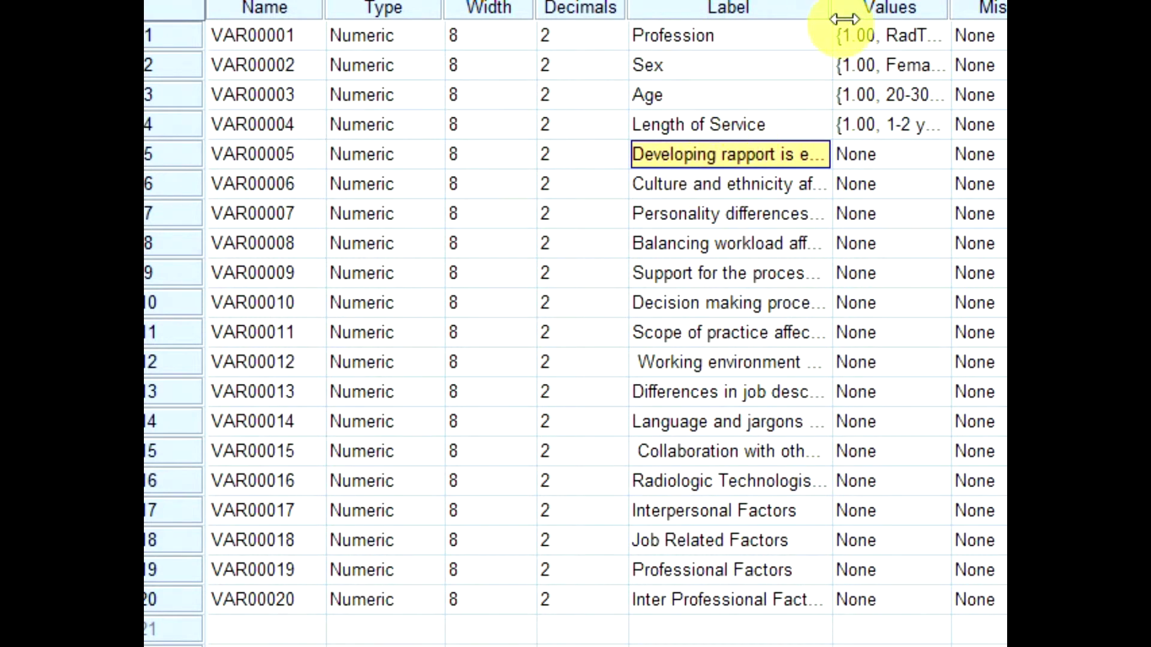
drag(844, 19, 1113, 24)
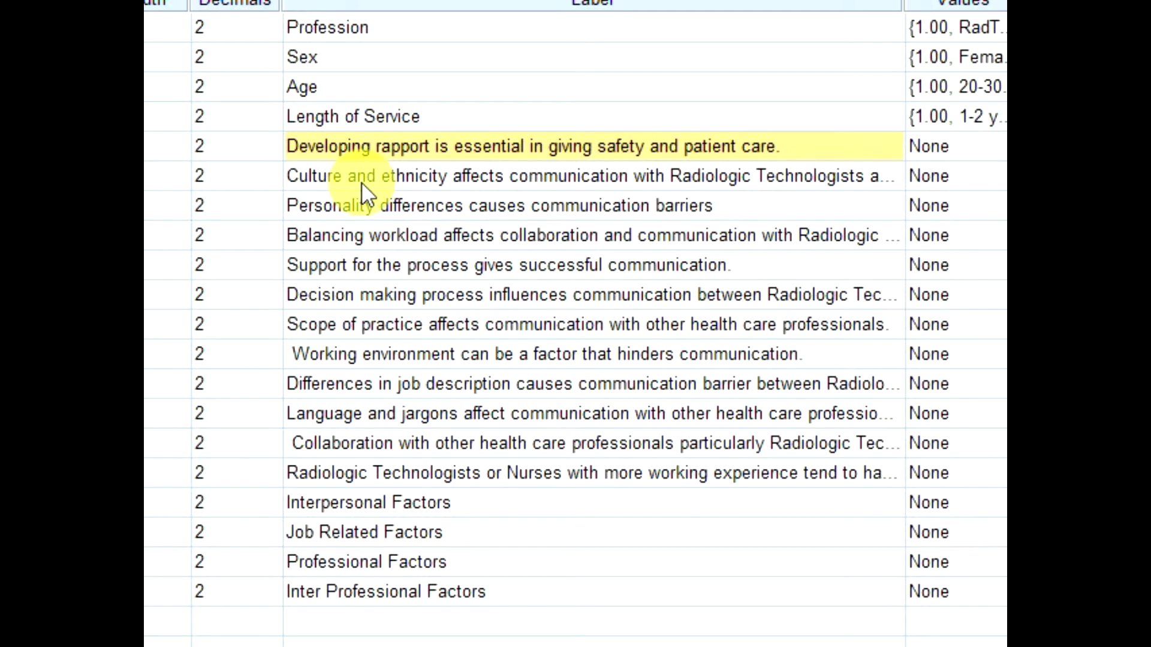
Step: Examine the questionnaire statement labels one by one, from the developing rapport statement down to the language and jargons statement
click(330, 175)
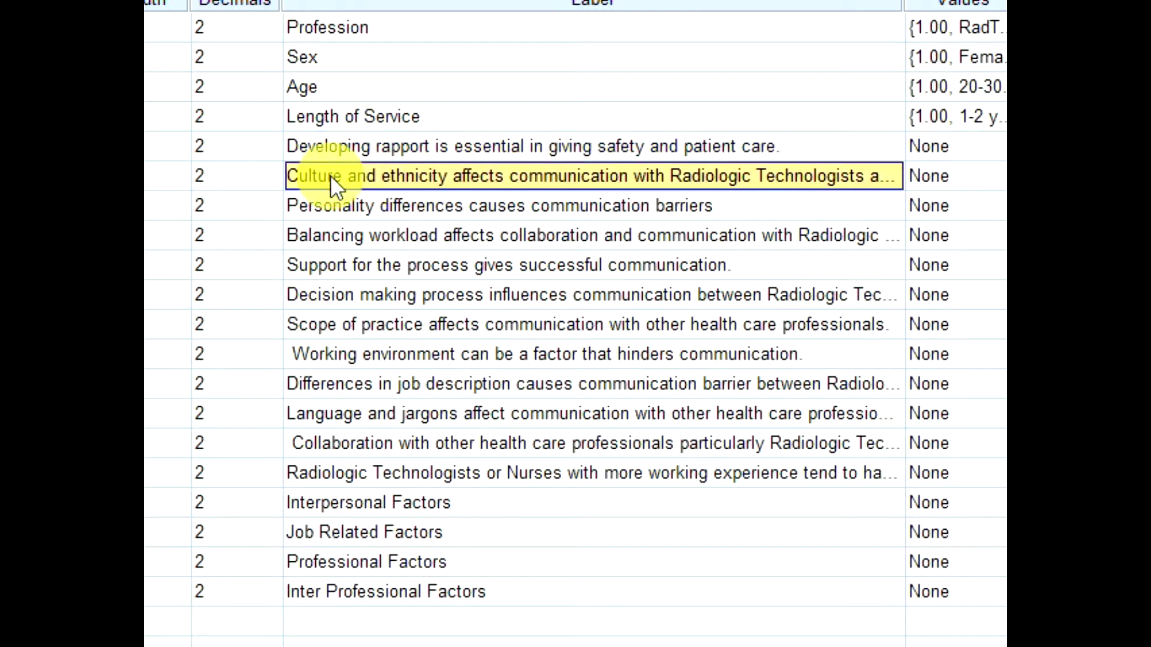
click(394, 218)
click(396, 239)
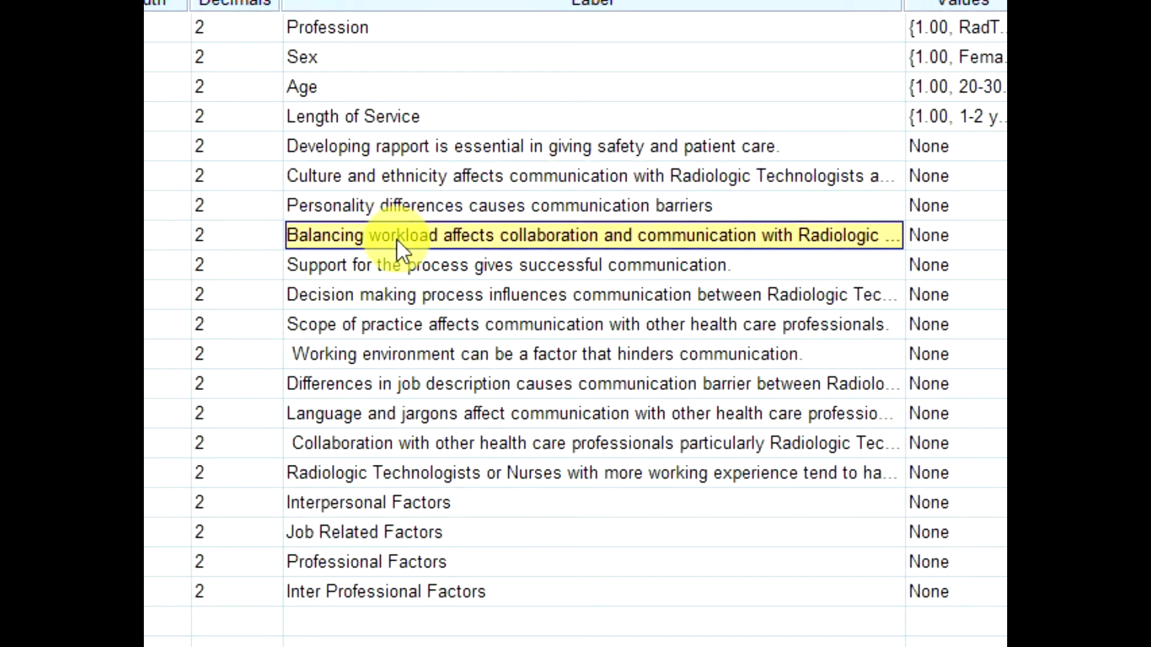
click(394, 290)
click(401, 359)
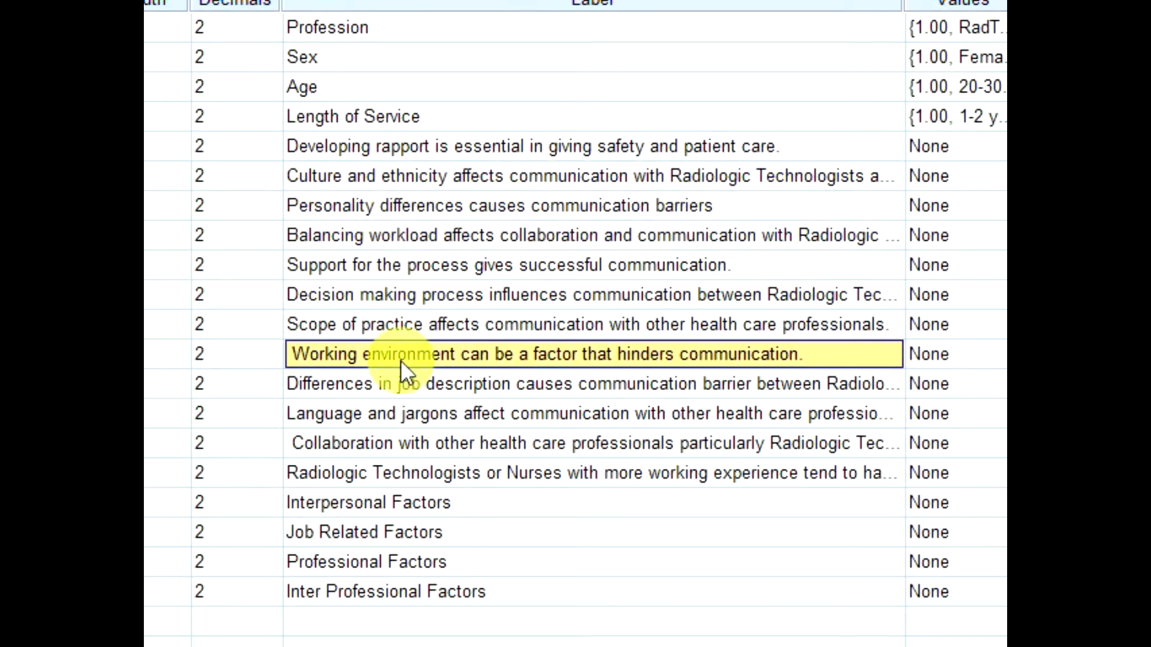
click(371, 150)
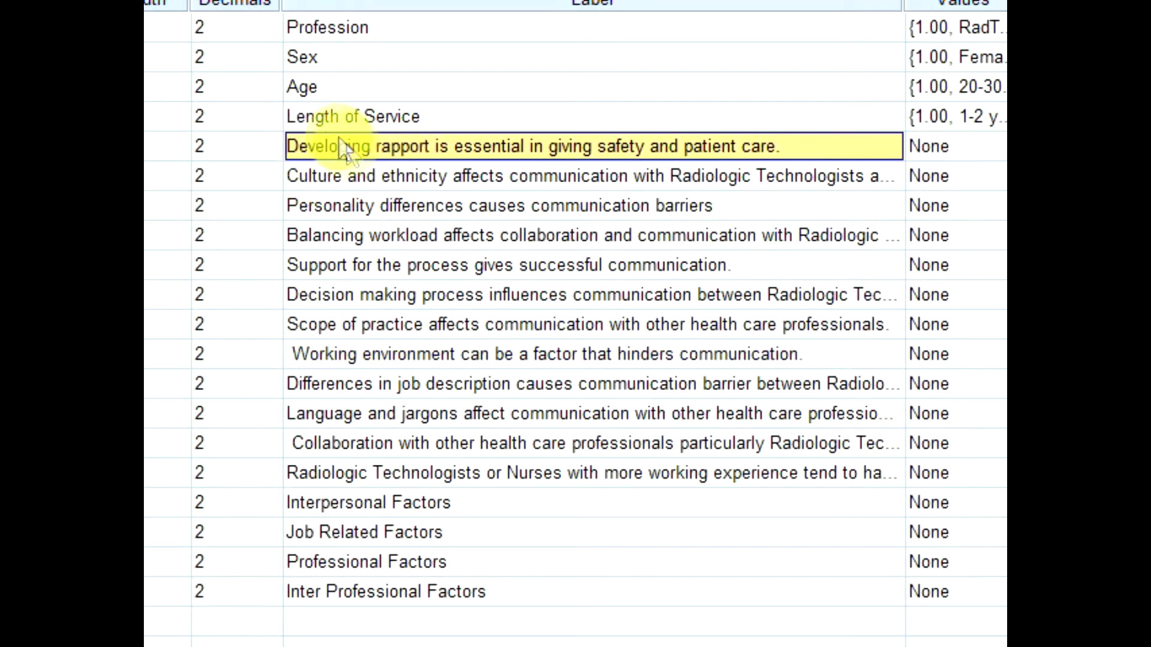
click(353, 186)
click(346, 211)
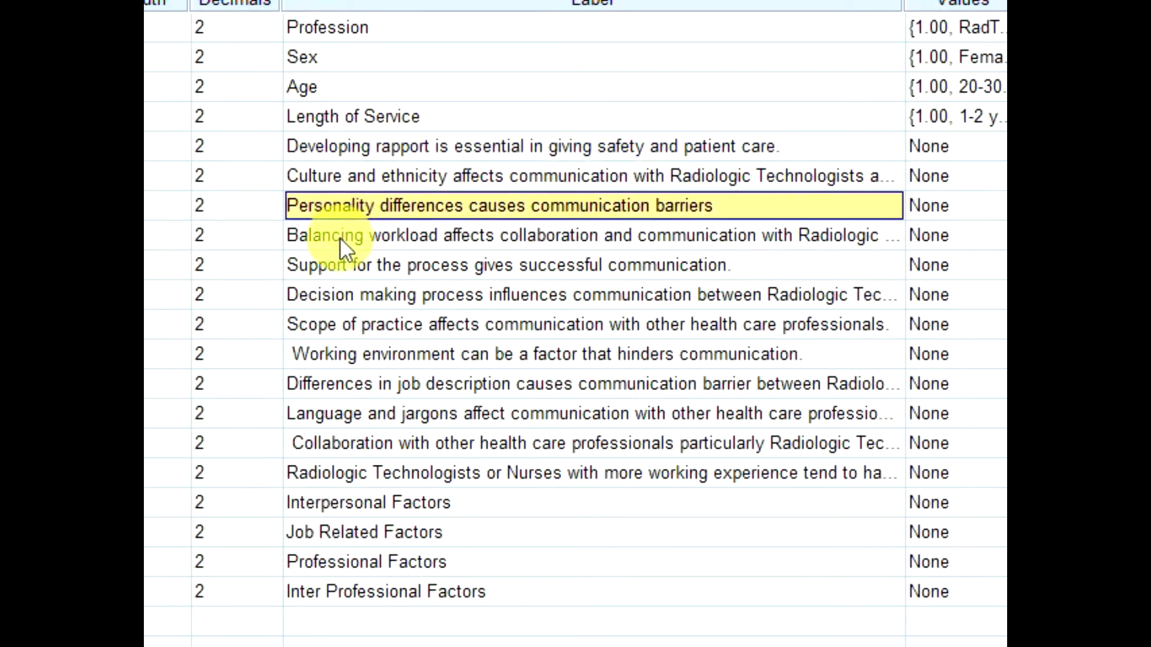
click(340, 239)
click(332, 257)
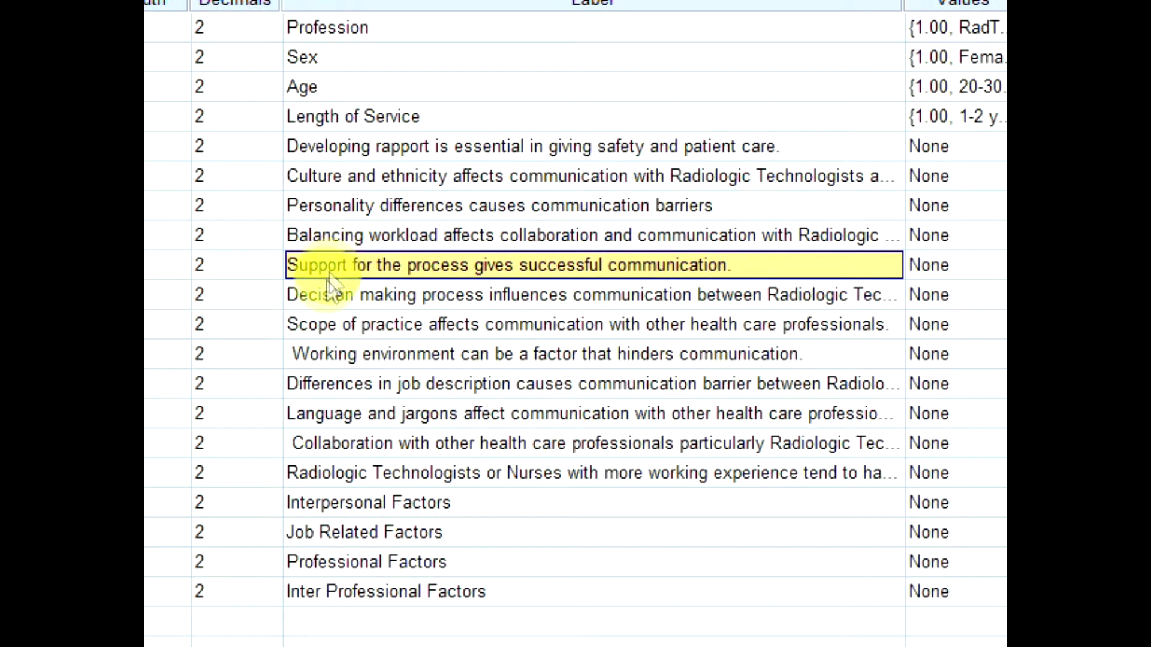
click(325, 285)
click(321, 332)
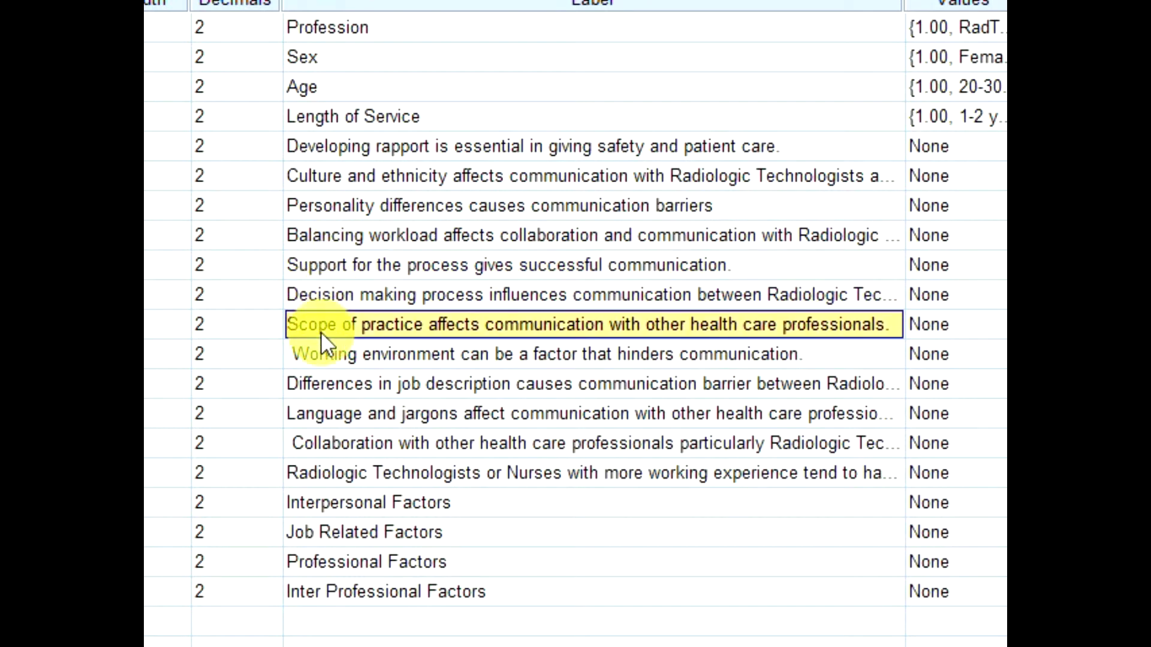
click(319, 349)
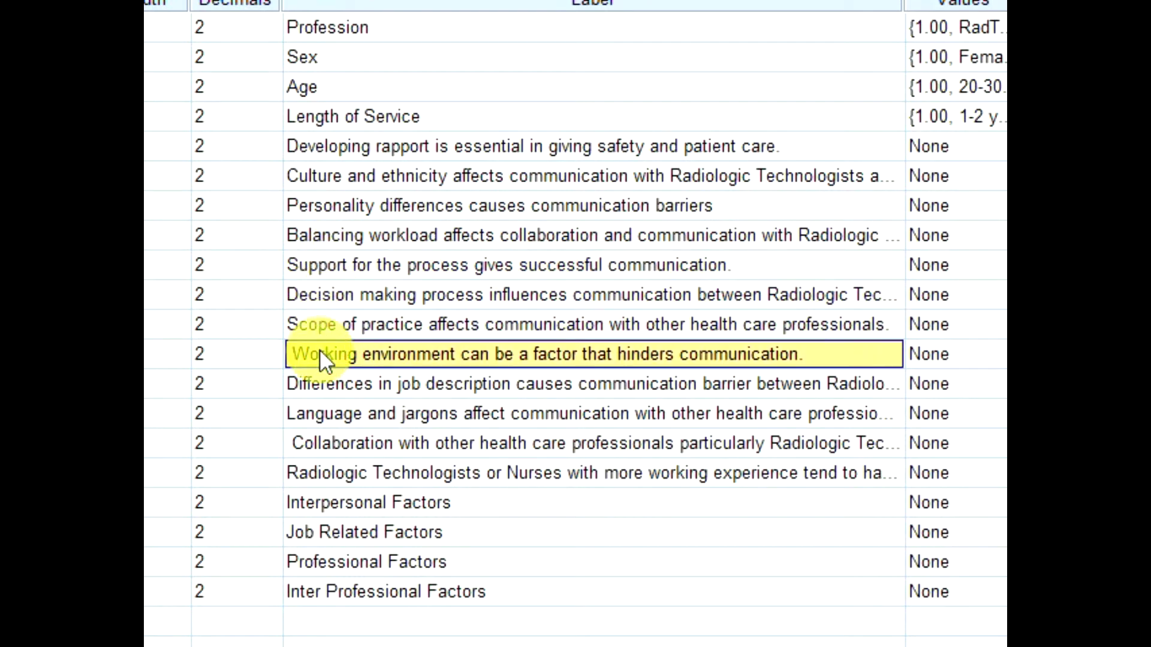
click(322, 386)
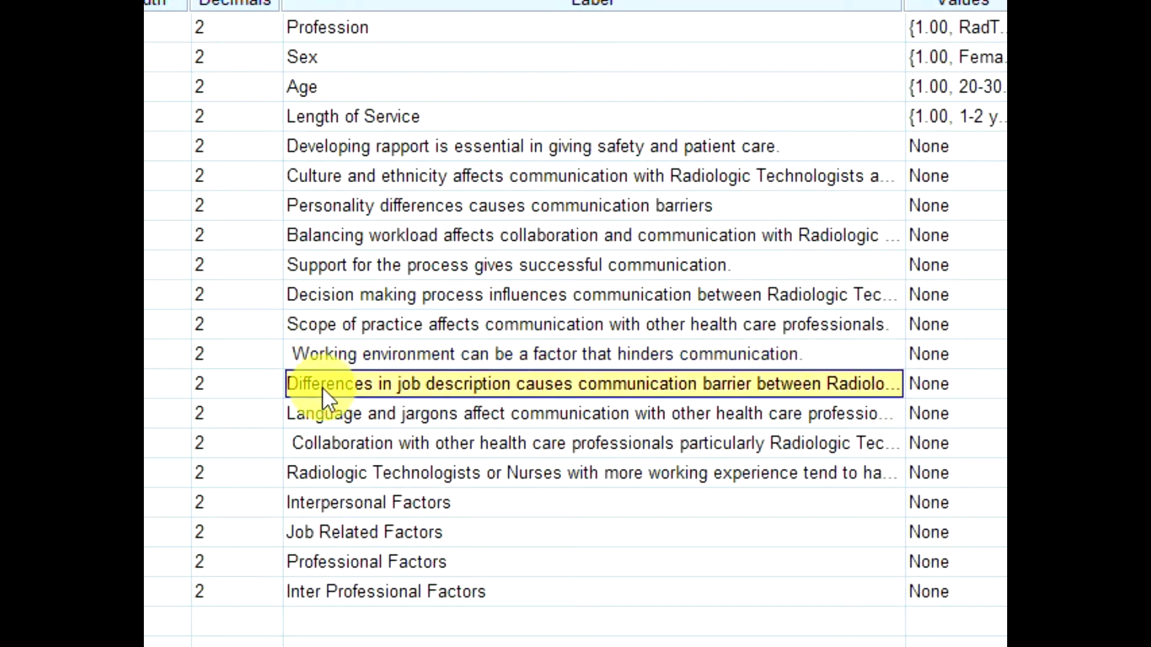
click(323, 419)
Step: Compare the Interpersonal Factors and Job Related Factors variables with the questionnaire statements listed above them
click(335, 501)
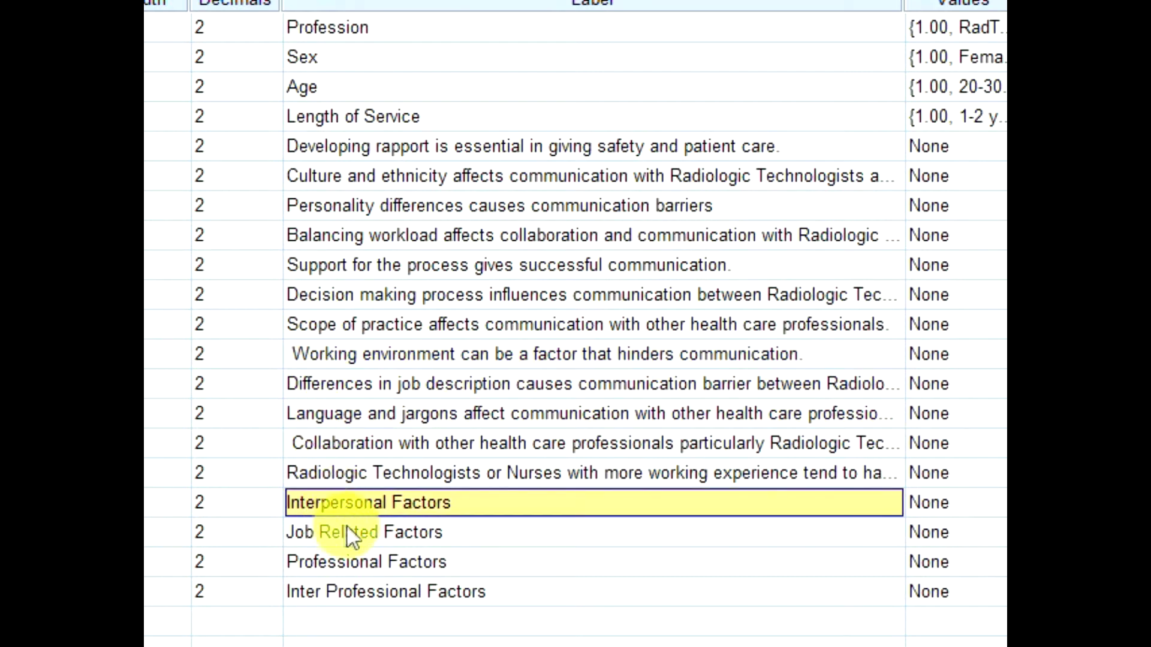
click(362, 528)
click(401, 505)
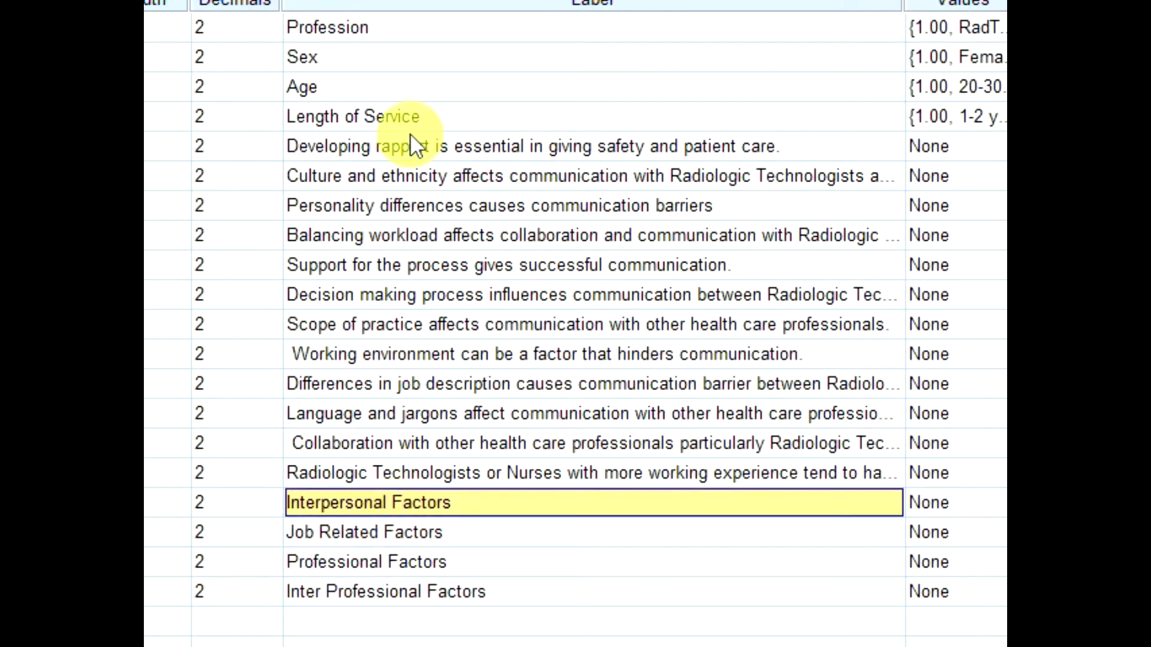
click(322, 157)
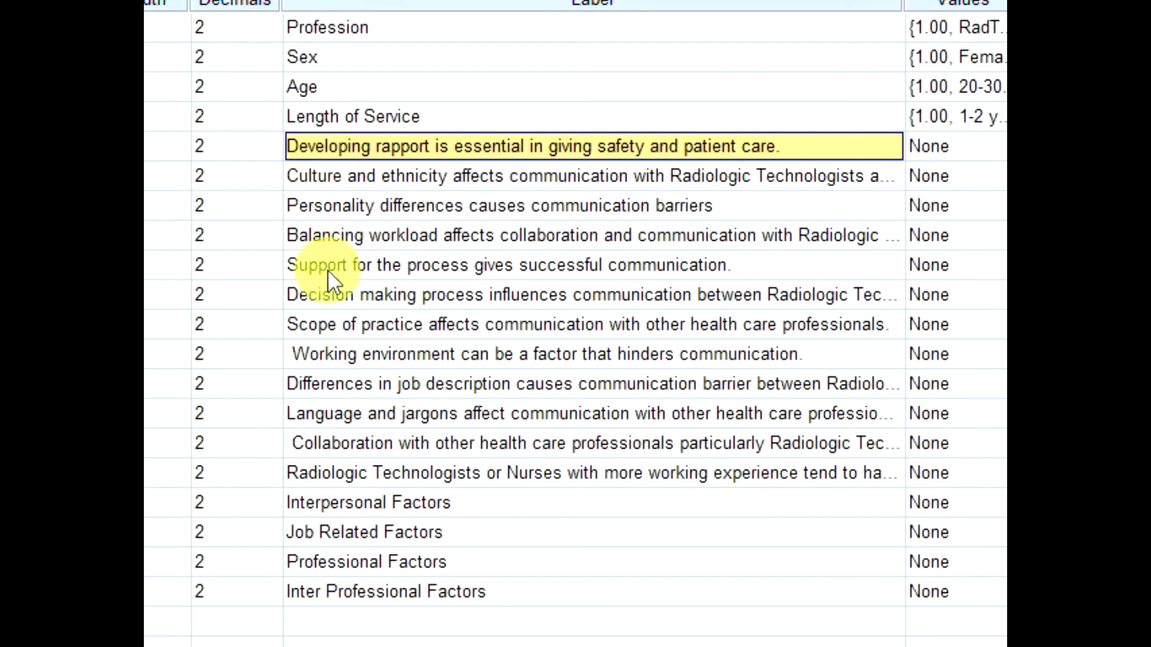
click(390, 535)
click(415, 507)
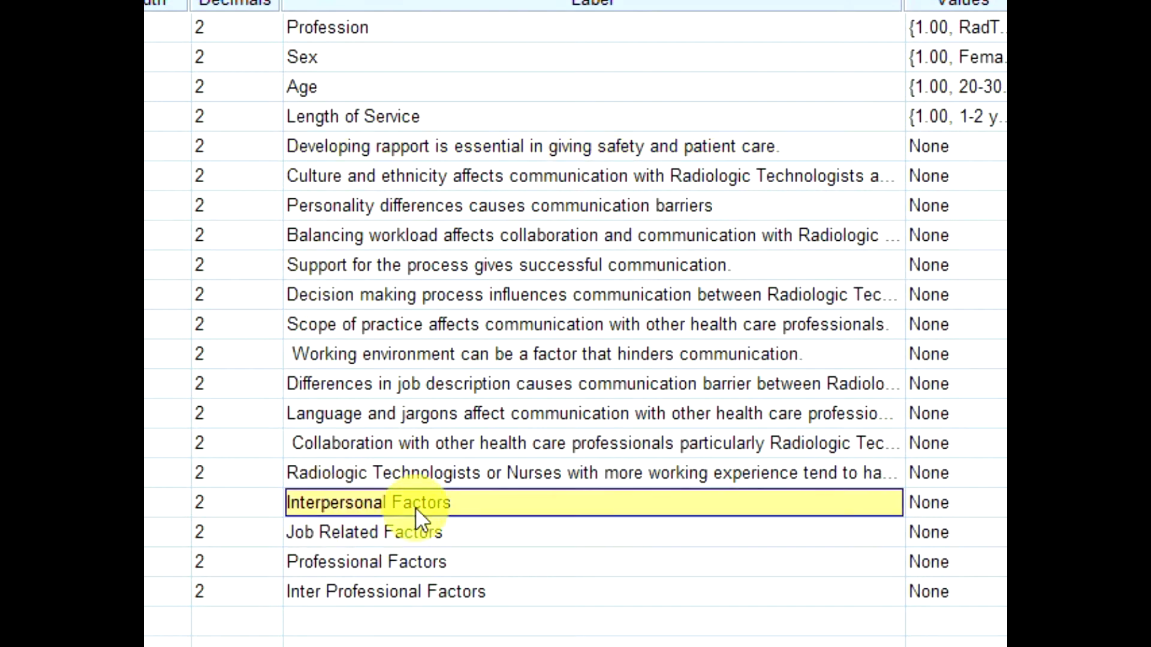
click(393, 164)
click(387, 211)
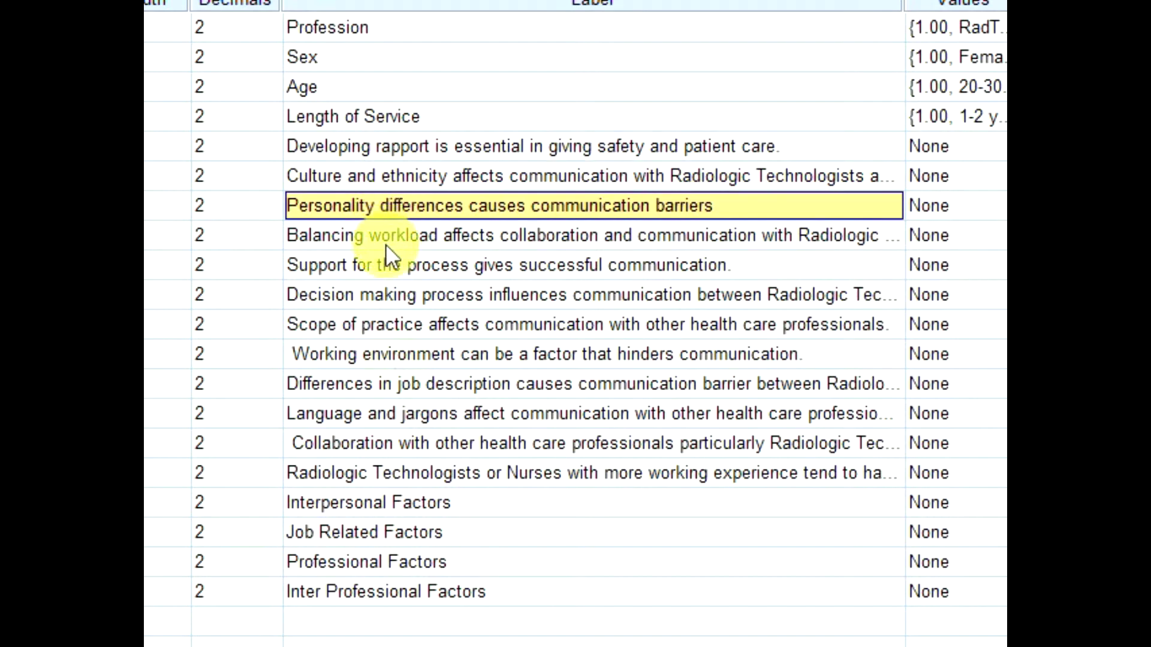
click(465, 501)
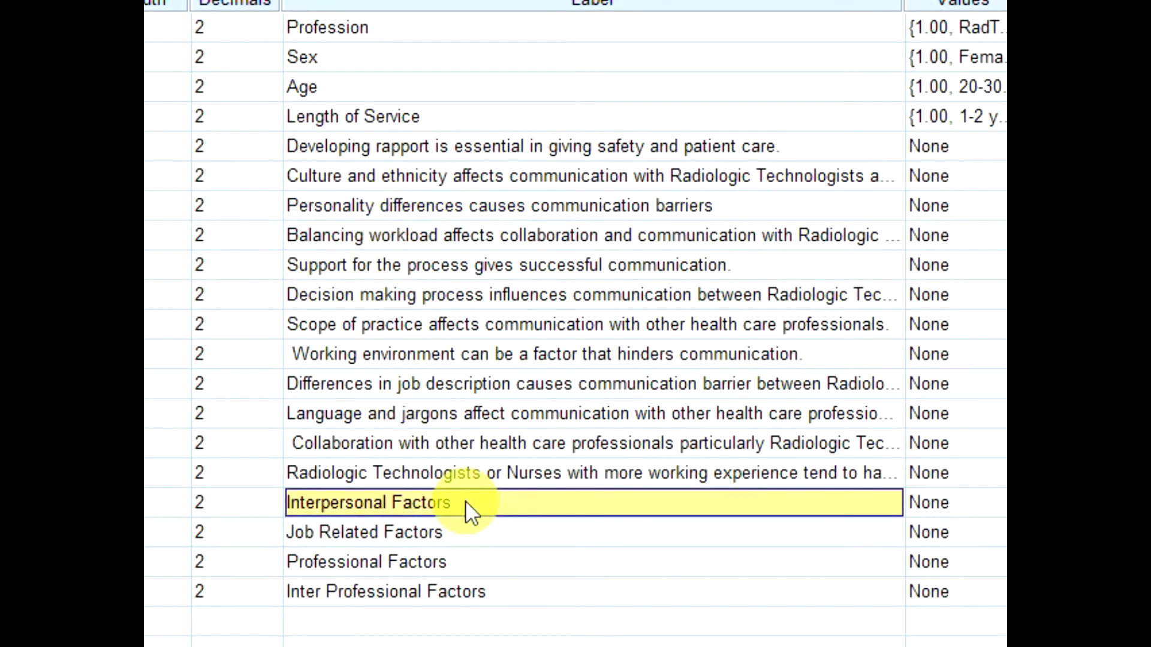
click(394, 532)
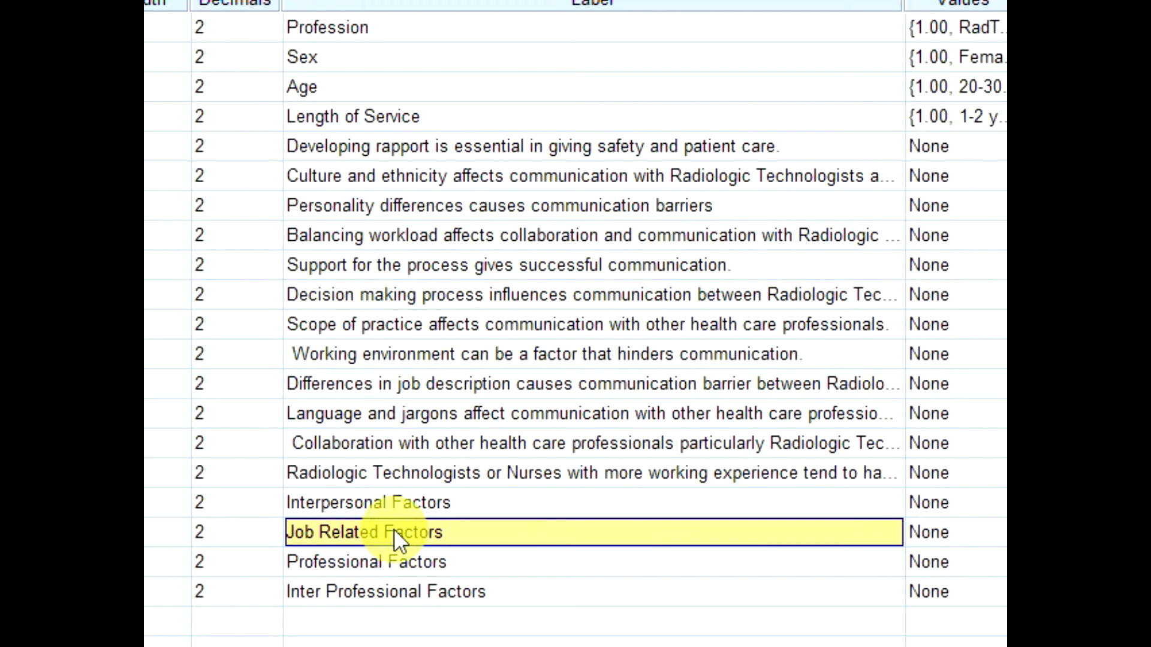
Step: Examine the balancing workload, support for the process and decision making statement labels, and the Professional Factors label
click(352, 227)
click(343, 263)
click(335, 294)
click(376, 563)
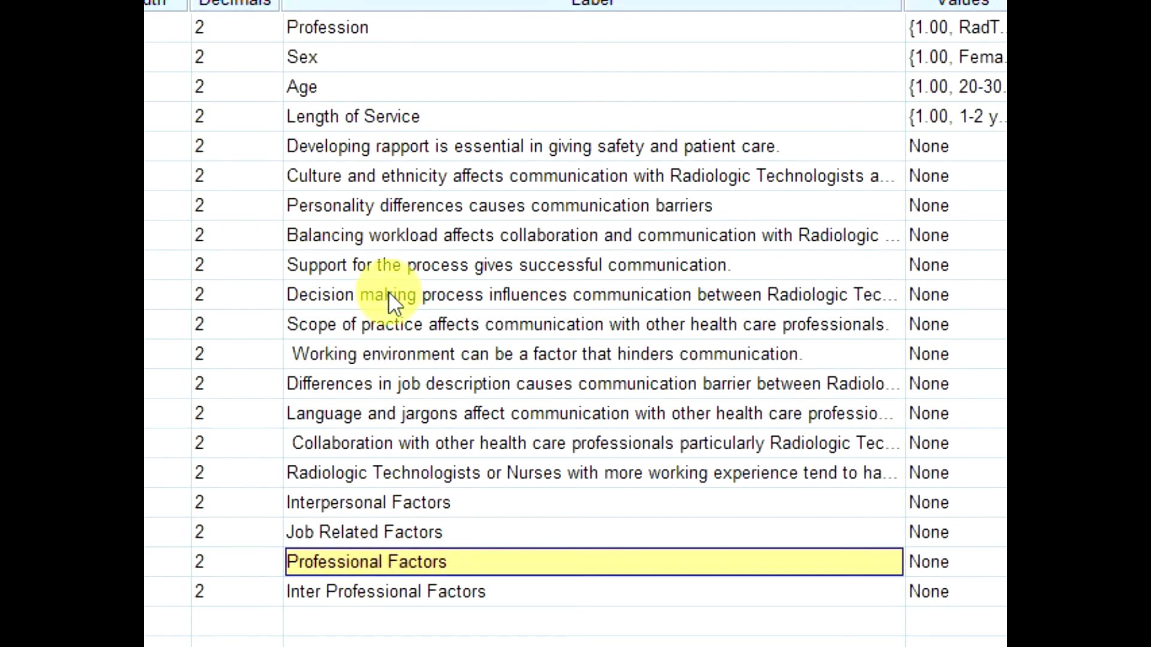
Step: Review the Profession, Sex, Age and Length of Service labels, followed by the developing rapport and culture and ethnicity statements
click(355, 26)
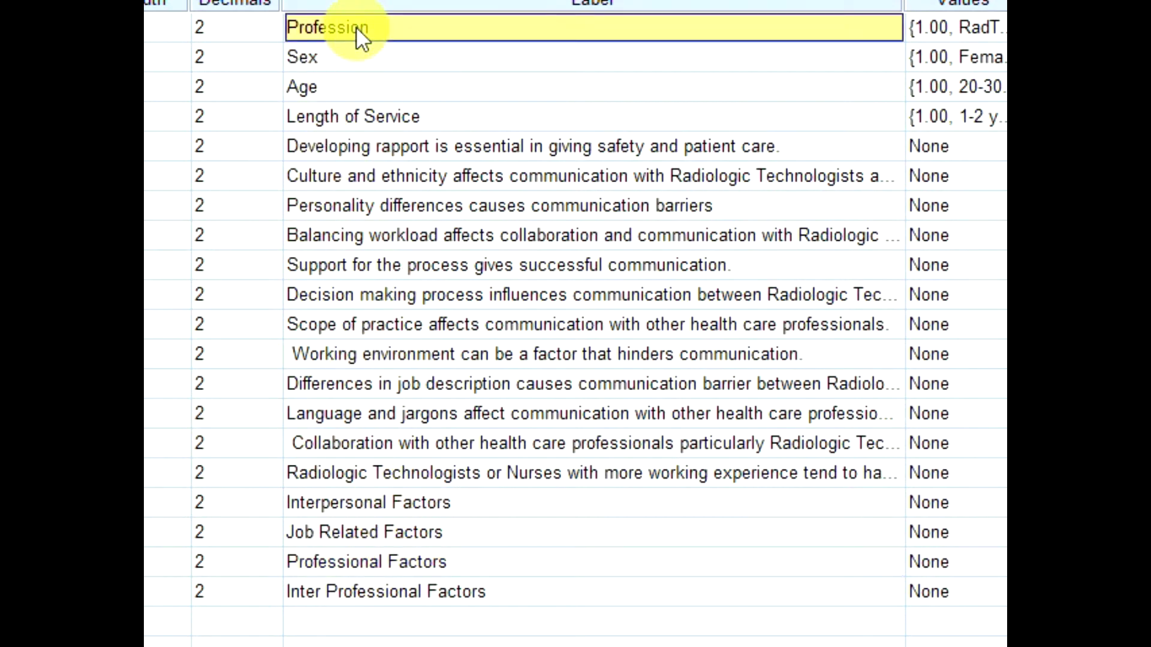
click(330, 56)
click(323, 90)
click(327, 144)
click(337, 119)
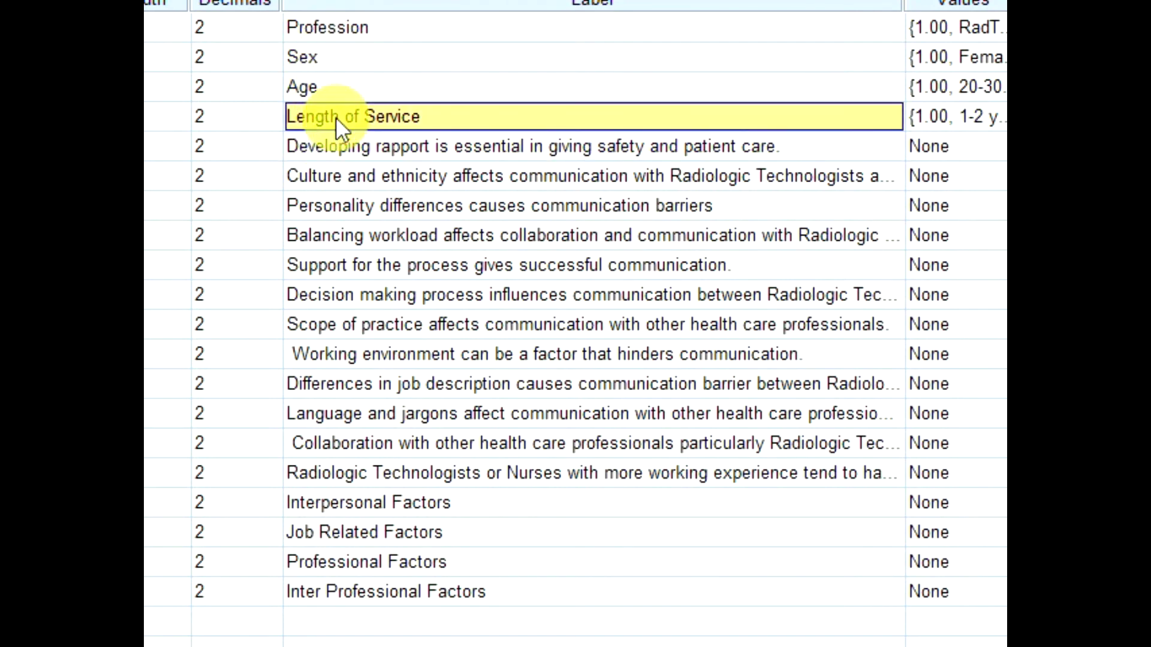
click(339, 145)
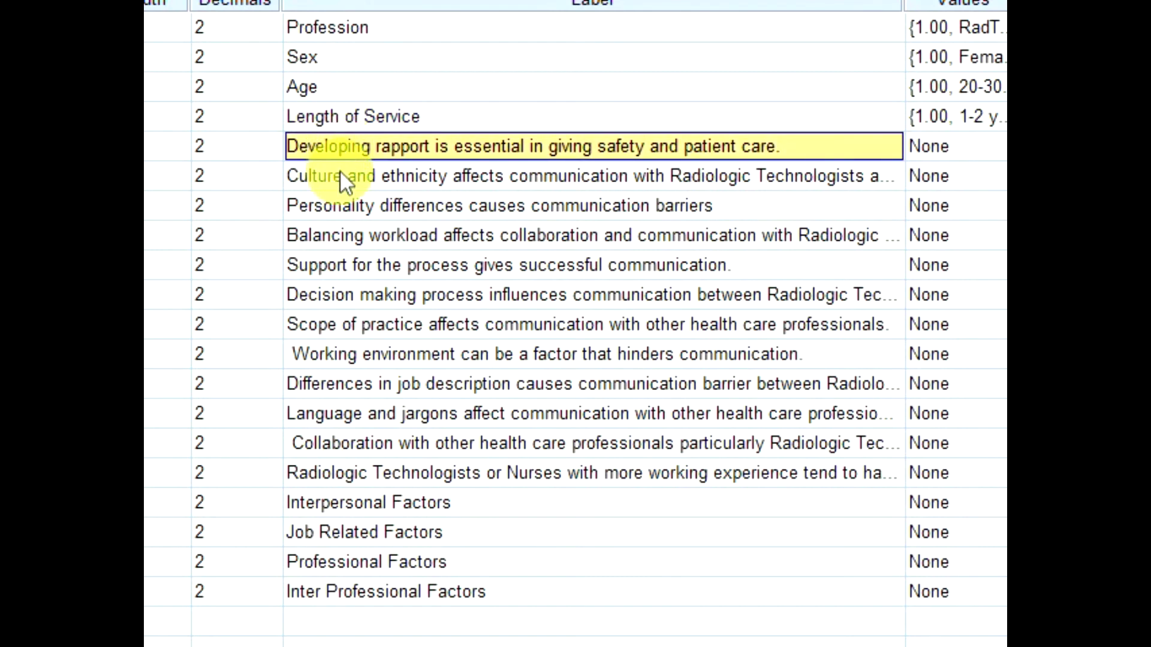
click(339, 170)
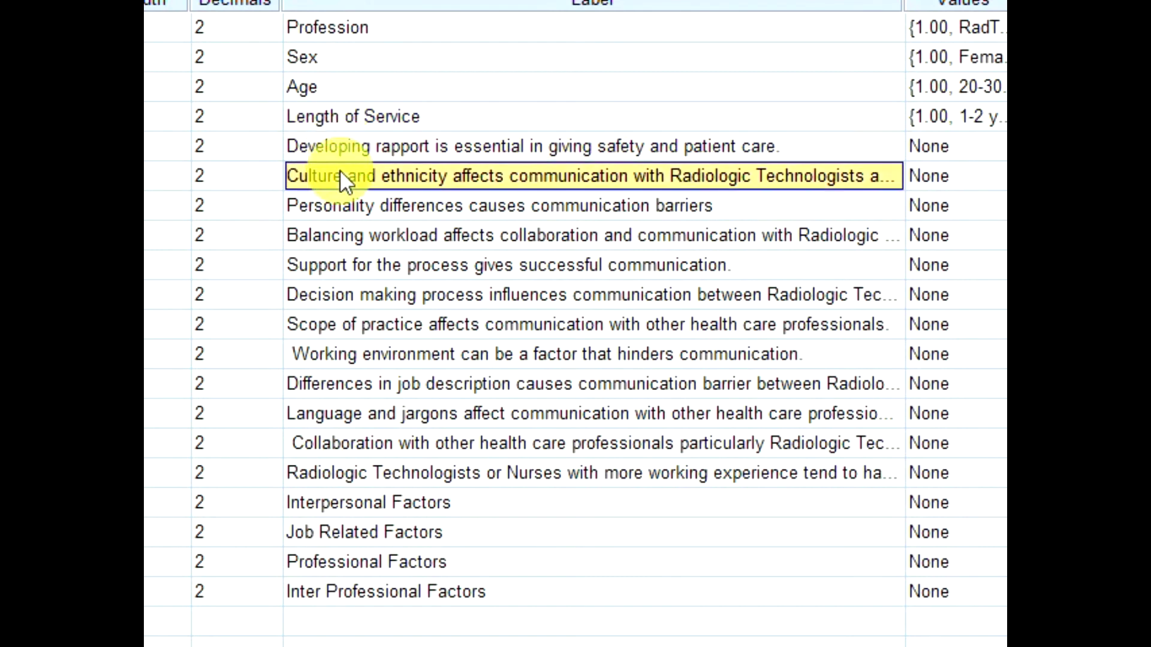
Step: Review the four factor labels from Interpersonal Factors to Inter Professional Factors, and compare them with the demographic variables starting at Profession
click(391, 505)
click(387, 532)
click(382, 571)
click(387, 591)
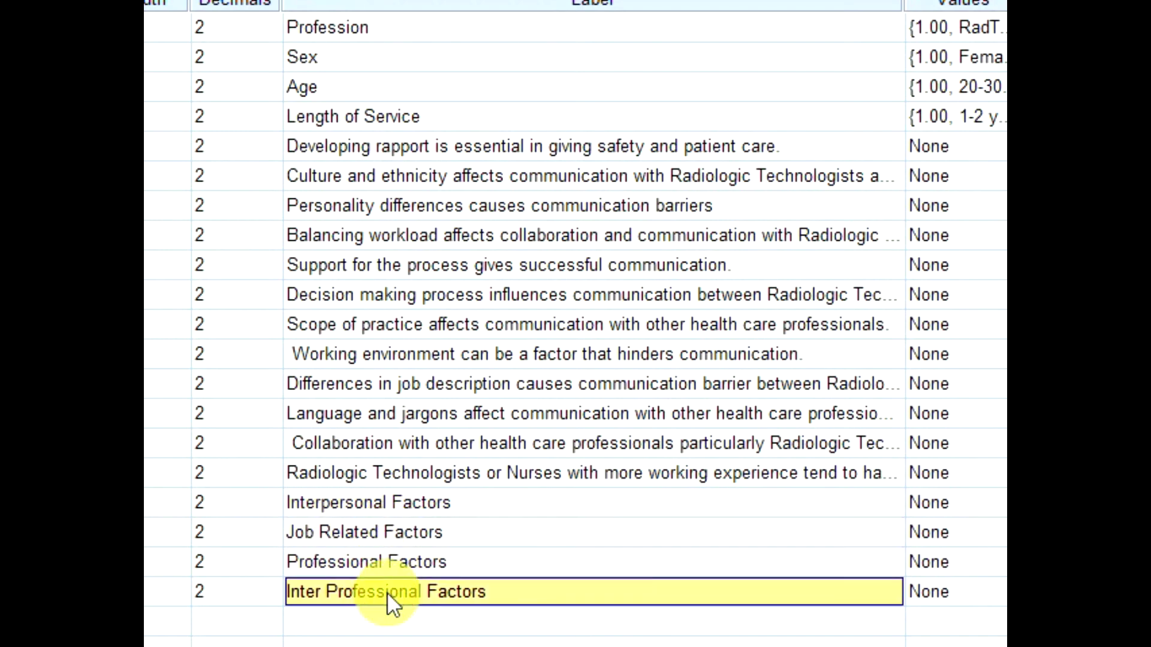
click(361, 44)
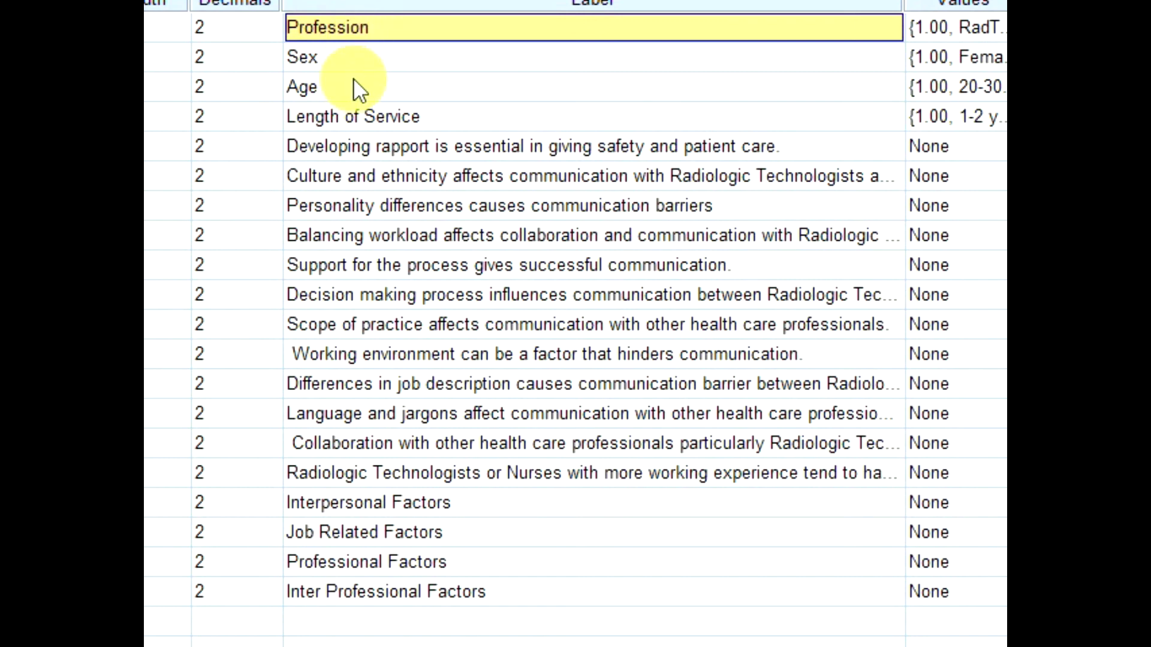
click(422, 575)
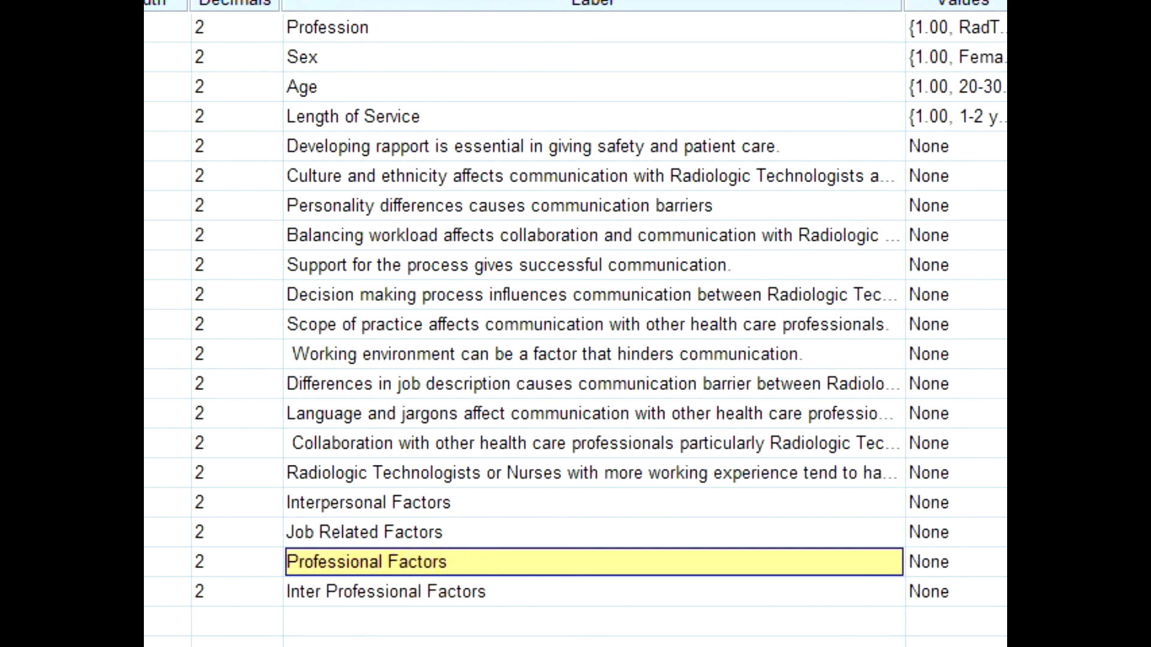